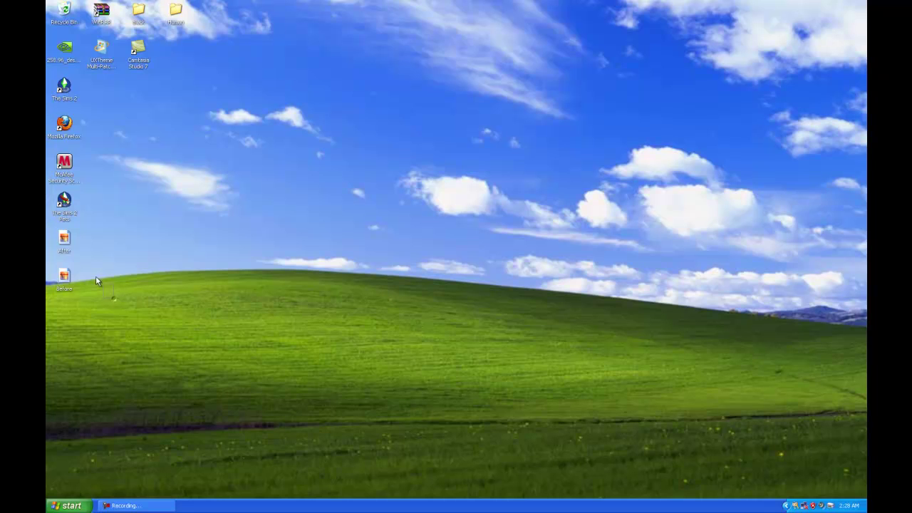
Deselect the desktop icons and launch Firefox on Google from the Start menu
{"action": "left_click_drag", "start_coordinate": [63, 240], "coordinate": [165, 289]}
{"action": "left_click", "coordinate": [71, 507]}
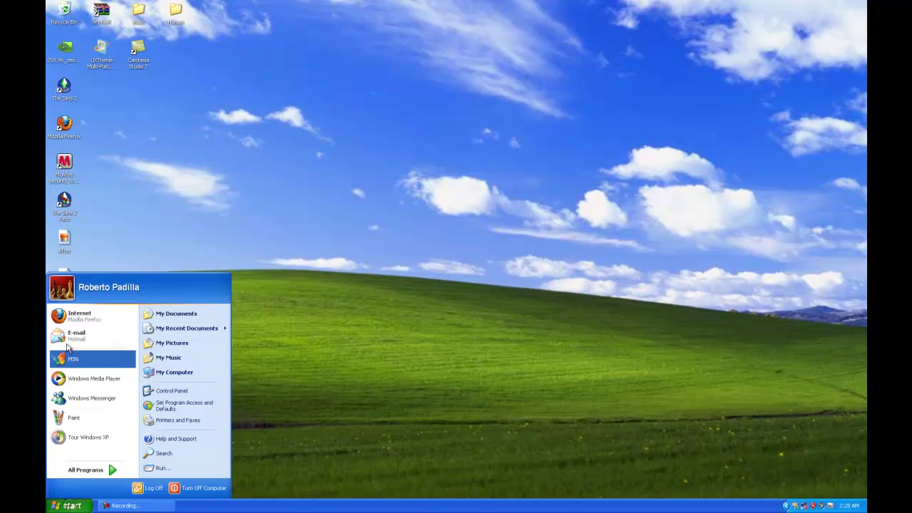
{"action": "left_click", "coordinate": [71, 506]}
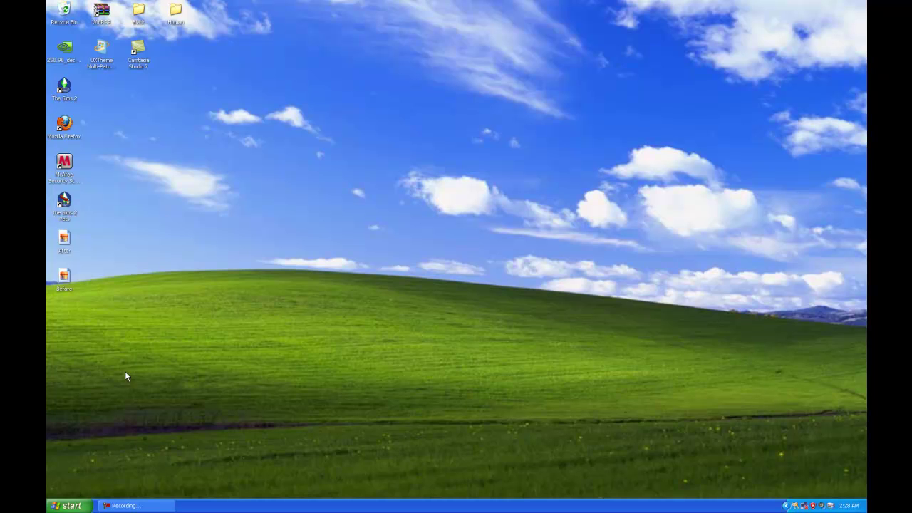
{"action": "left_click", "coordinate": [68, 508]}
{"action": "left_click", "coordinate": [73, 316]}
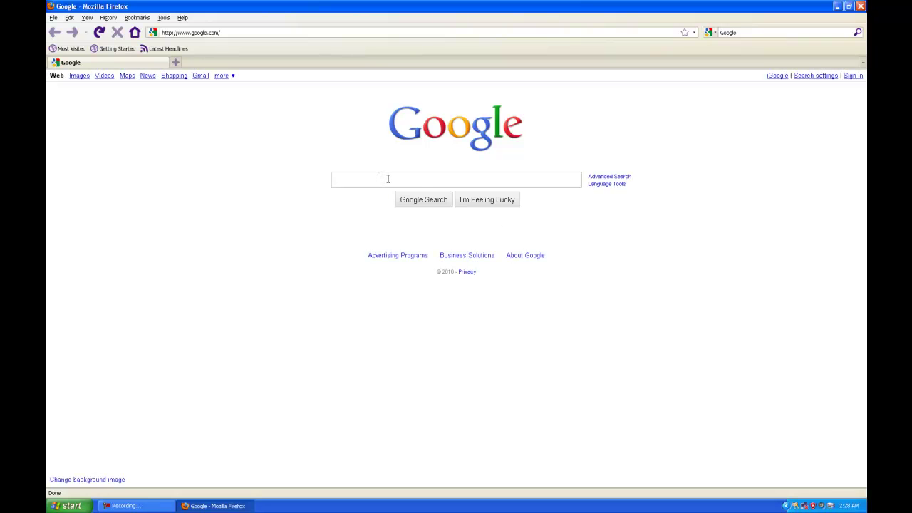
Search Google for 'Uxtheme multi patcher' and reach the Softpedia download mirrors page
{"action": "type", "text": "Ux"}
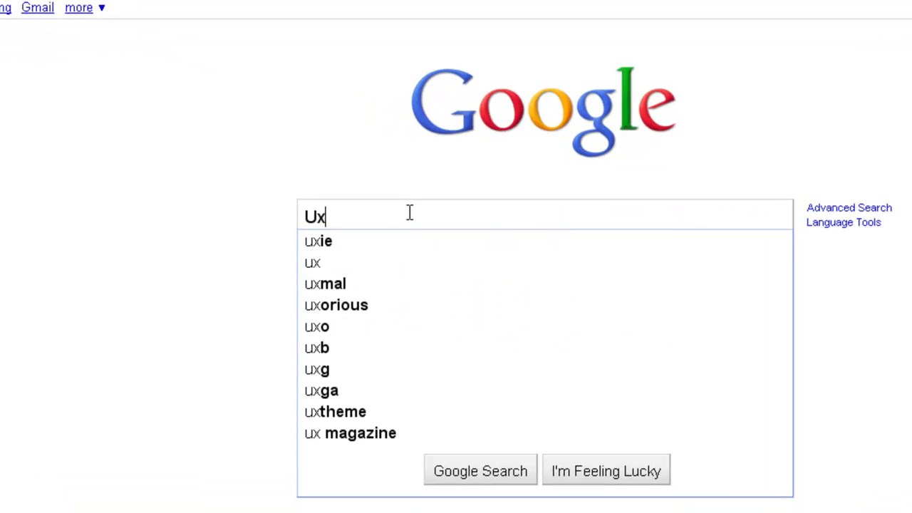
{"action": "type", "text": "theme "}
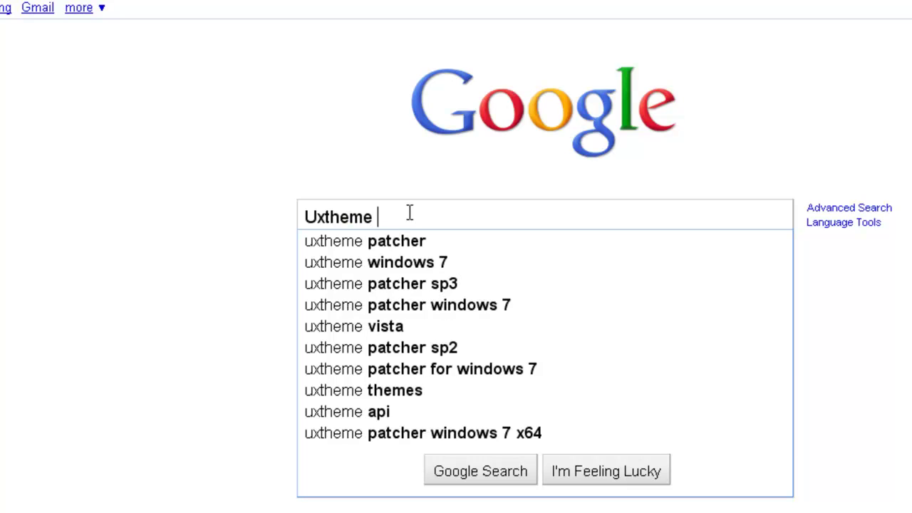
{"action": "type", "text": "multi patche"}
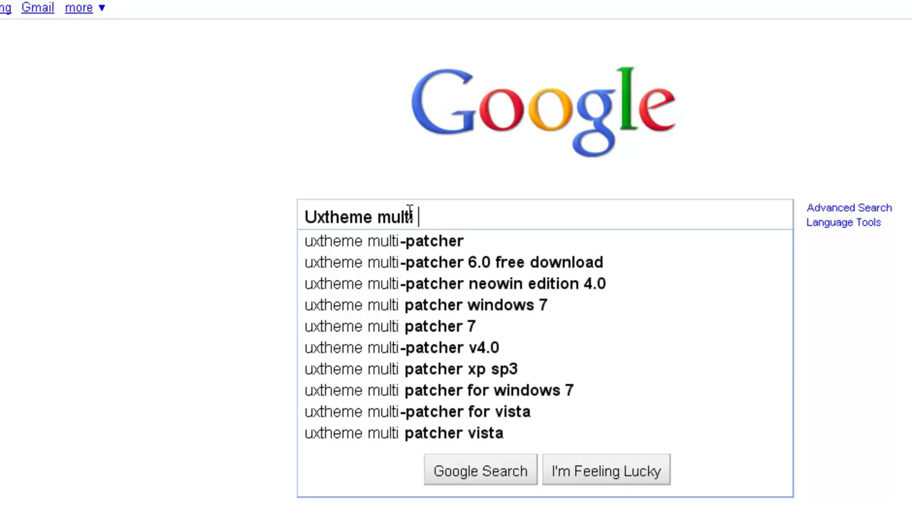
{"action": "type", "text": "r"}
{"action": "key", "text": "Return"}
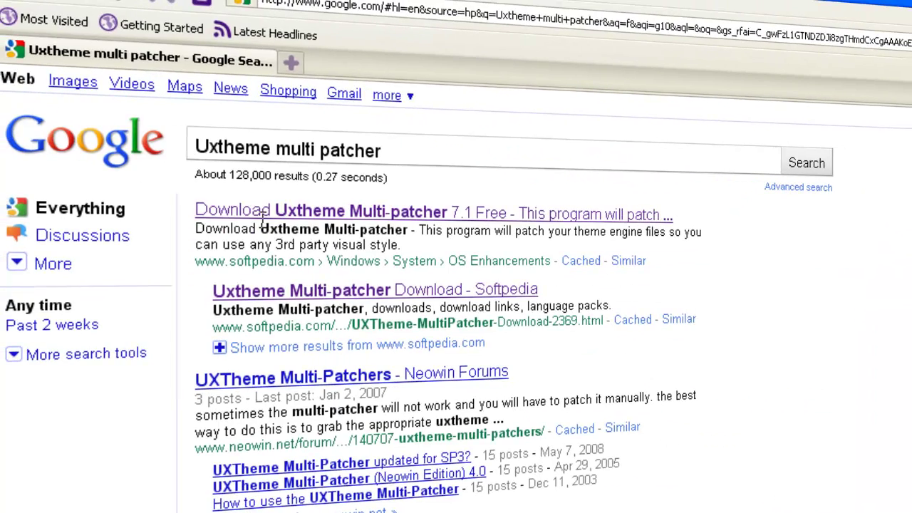
{"action": "left_click", "coordinate": [415, 221]}
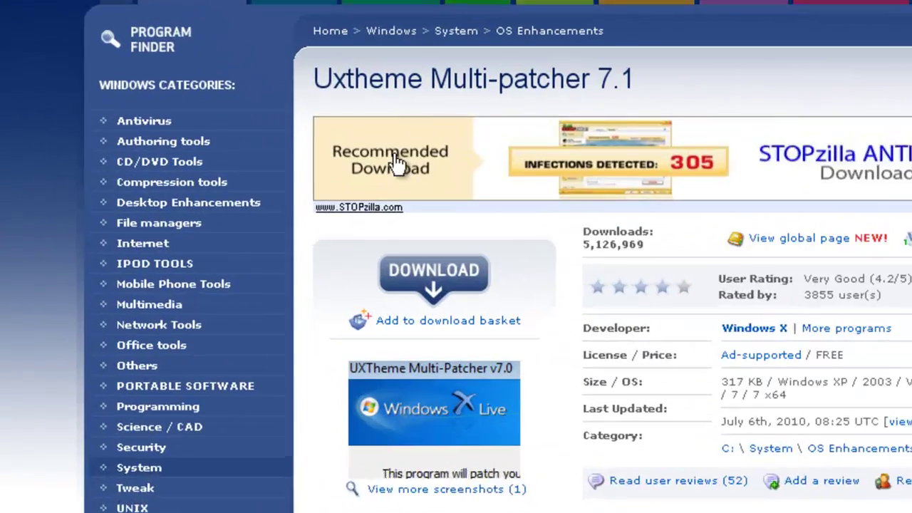
{"action": "left_click", "coordinate": [434, 271]}
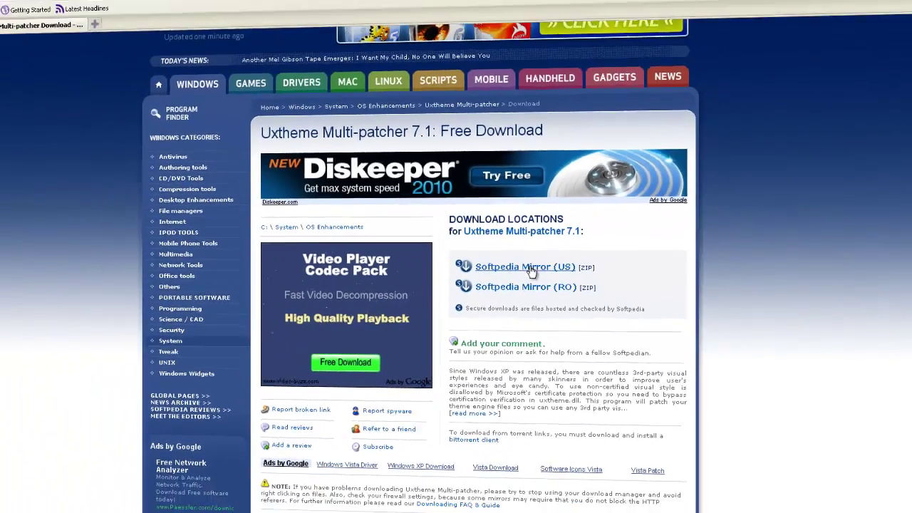
Download uxpatcher.zip from a Softpedia mirror and check it in WinRAR
{"action": "left_click", "coordinate": [528, 268]}
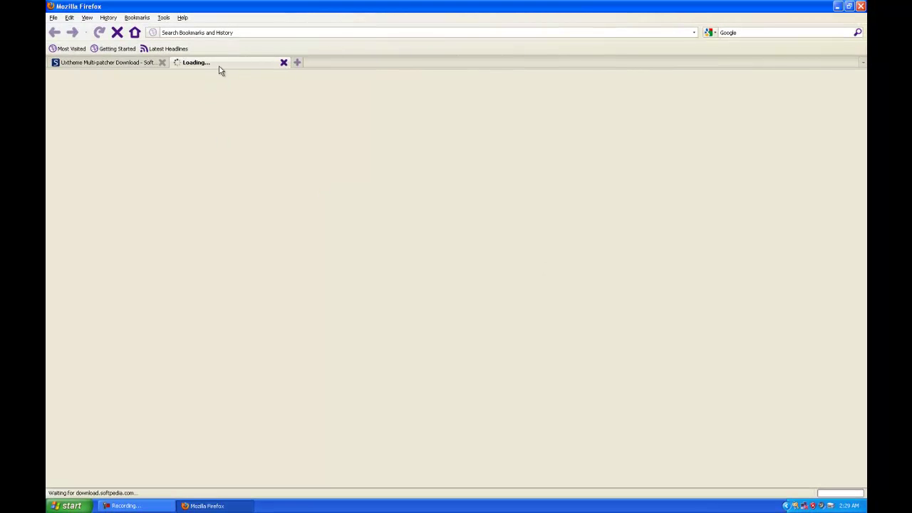
{"action": "left_click", "coordinate": [284, 63]}
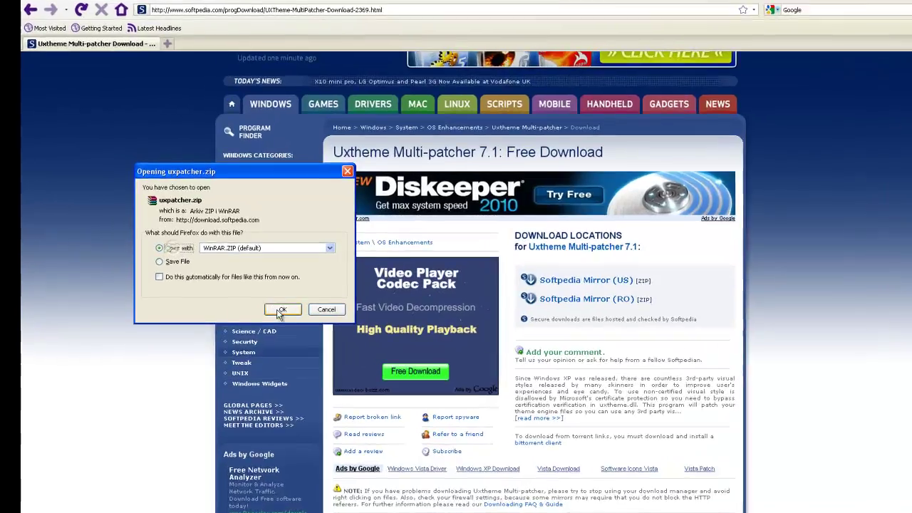
{"action": "left_click", "coordinate": [278, 298]}
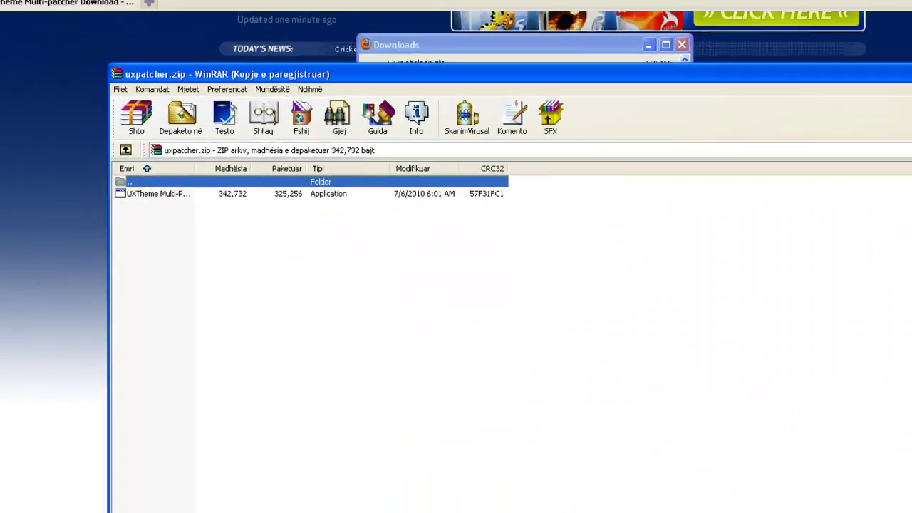
{"action": "key", "text": "Escape"}
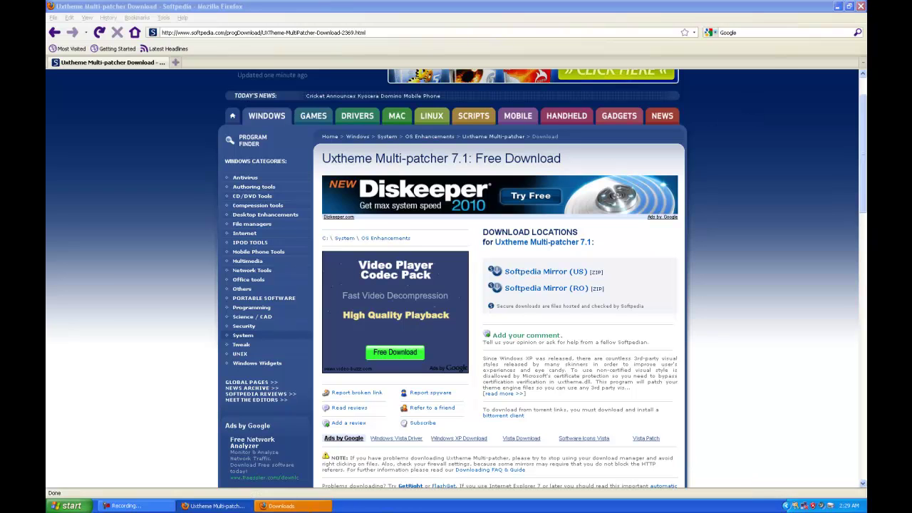
Close the Downloads list and bring Firefox back to the front
{"action": "left_click", "coordinate": [306, 506]}
{"action": "left_click", "coordinate": [550, 93]}
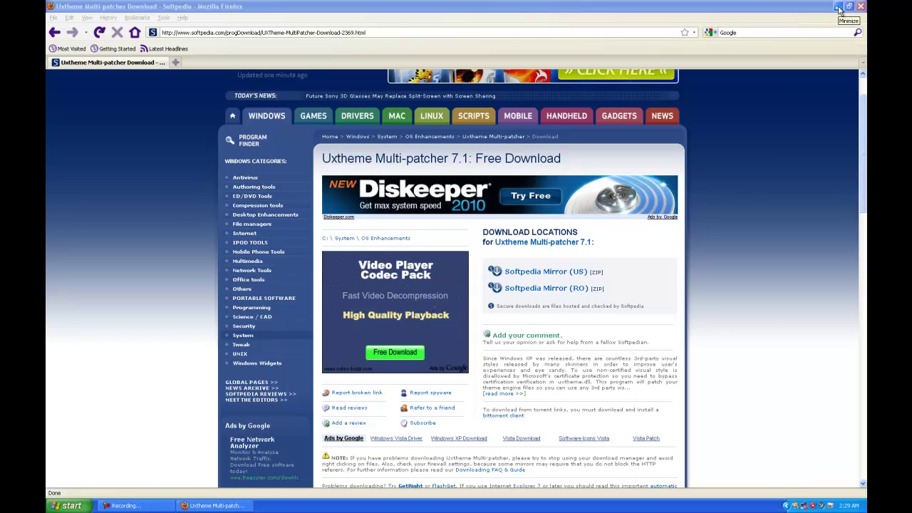
{"action": "left_click", "coordinate": [243, 507]}
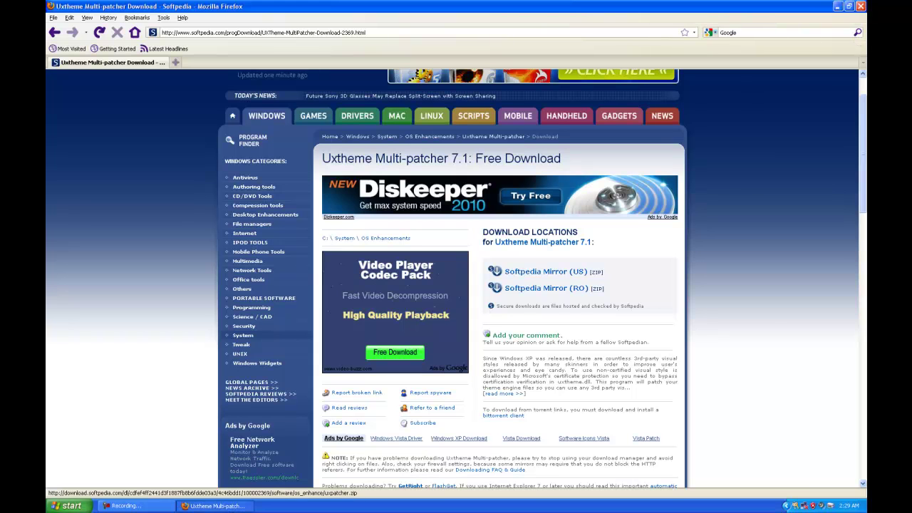
Minimise Firefox and close the old UxTheme browser window from the taskbar
{"action": "left_click", "coordinate": [837, 6]}
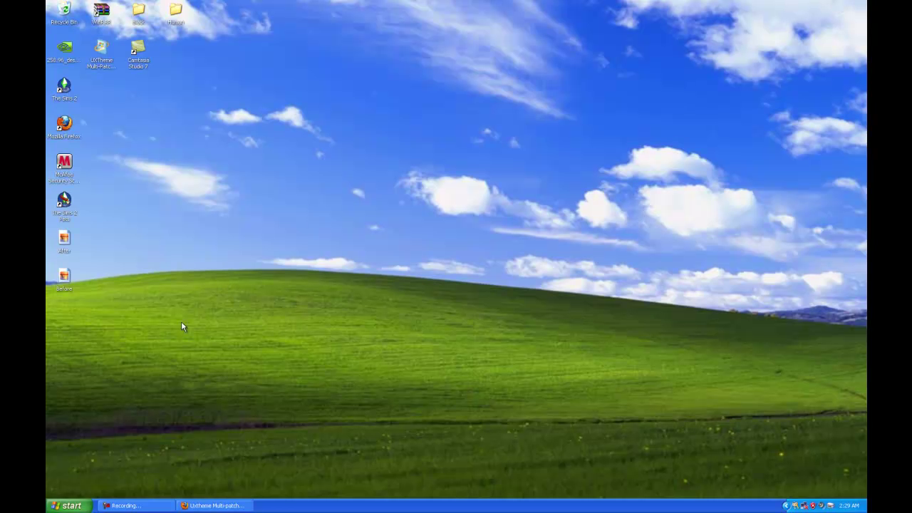
{"action": "right_click", "coordinate": [243, 506]}
{"action": "left_click", "coordinate": [269, 506]}
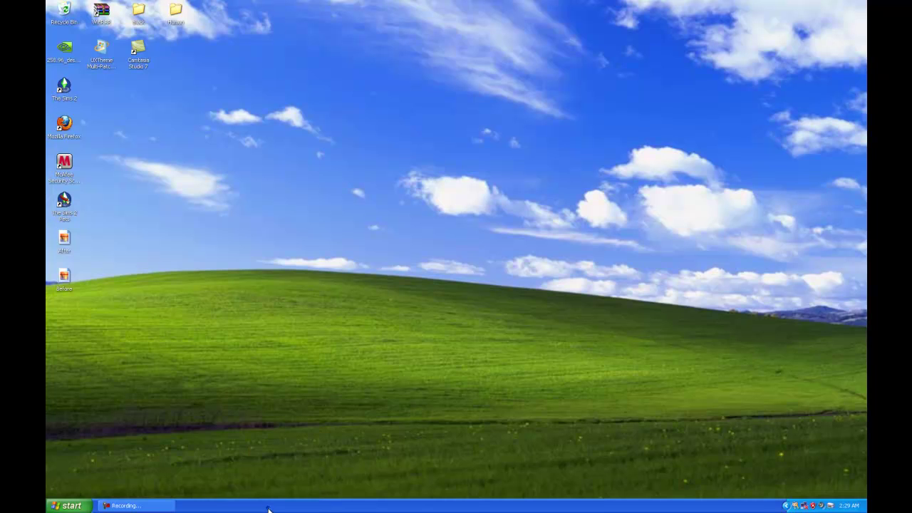
Launch Firefox, search Google for 'devient art' and open the deviantART homepage
{"action": "left_click", "coordinate": [71, 506]}
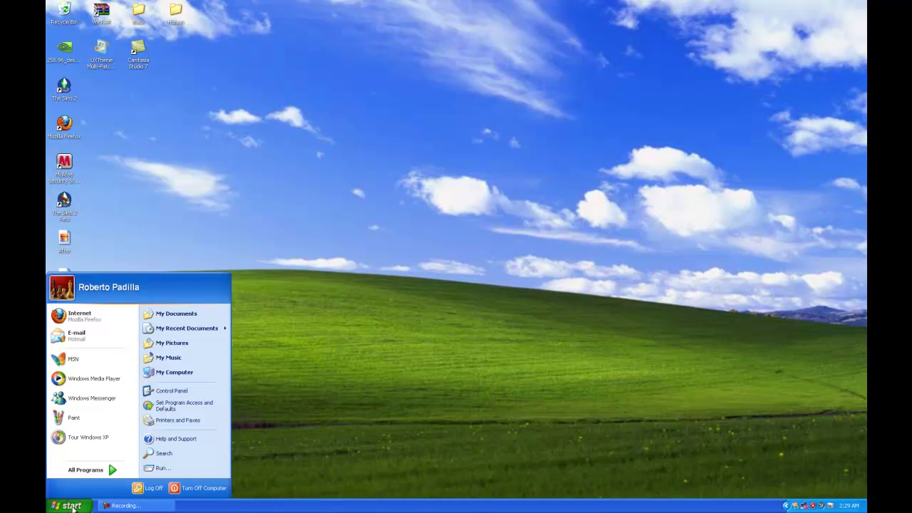
{"action": "mouse_move", "coordinate": [96, 473]}
{"action": "left_click", "coordinate": [74, 317]}
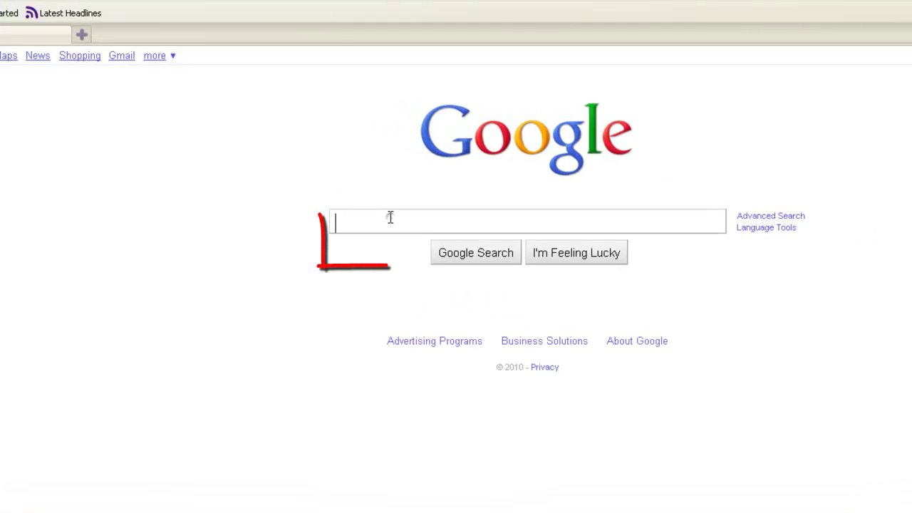
{"action": "type", "text": "devient a"}
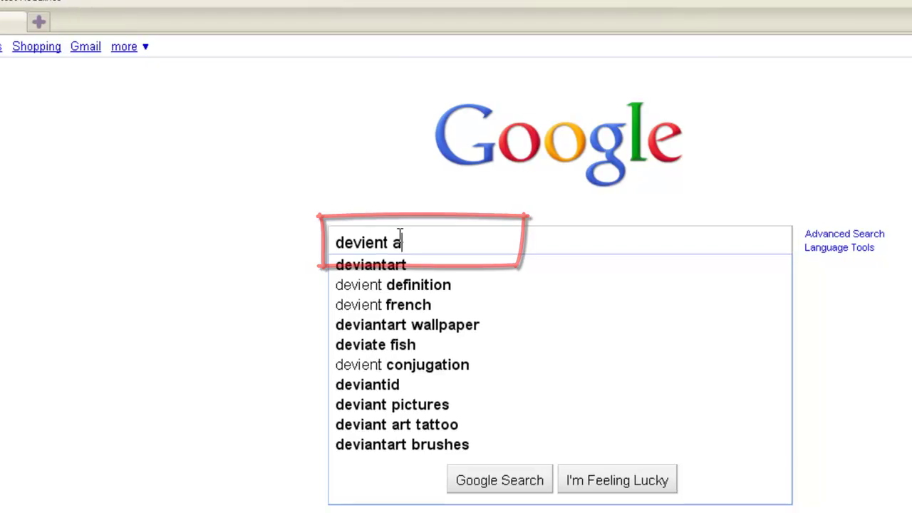
{"action": "type", "text": "rt"}
{"action": "key", "text": "Return"}
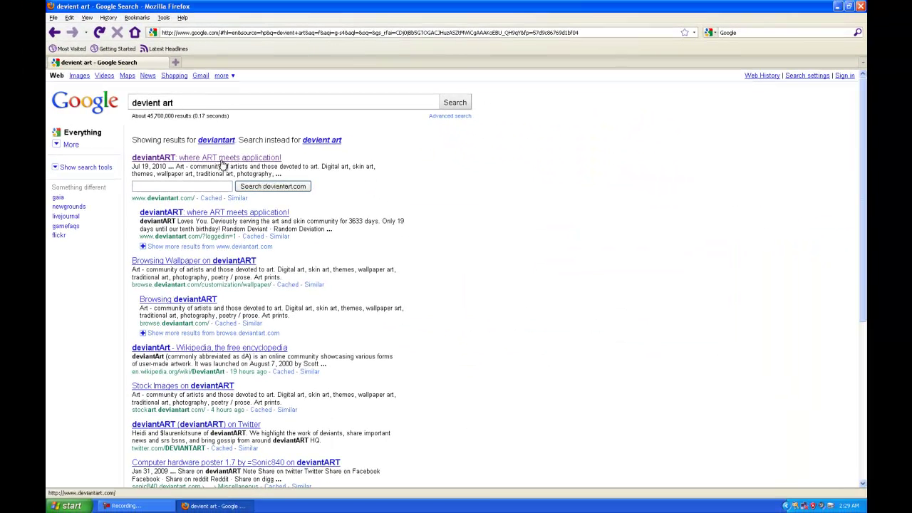
{"action": "left_click", "coordinate": [222, 161]}
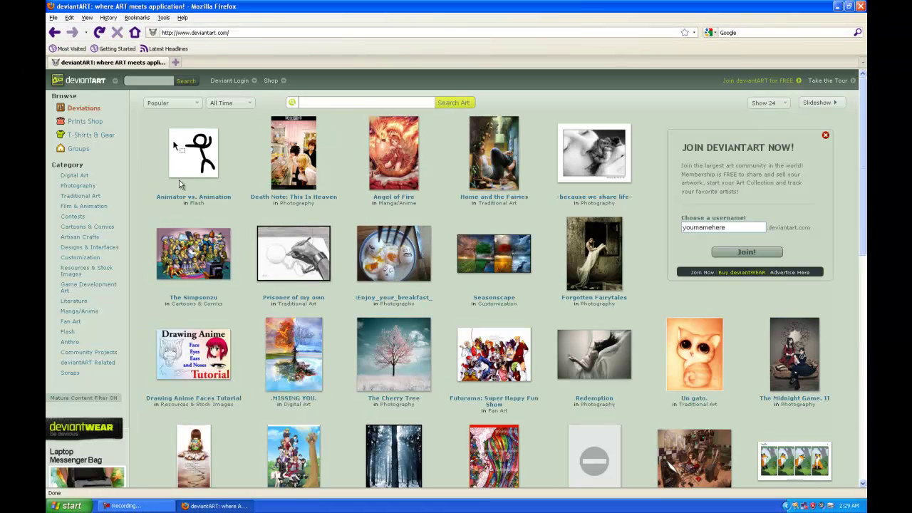
Browse deviantART to Customization › Skins & Themes › Windows Utilities
{"action": "scroll", "coordinate": [141, 237], "scroll_direction": "down", "scroll_amount": 3}
{"action": "scroll", "coordinate": [140, 237], "scroll_direction": "up", "scroll_amount": 3}
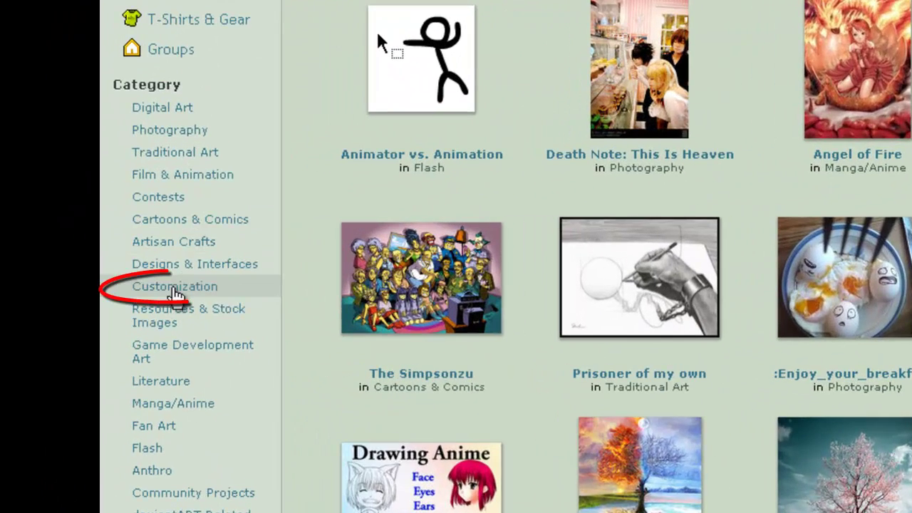
{"action": "left_click", "coordinate": [175, 289]}
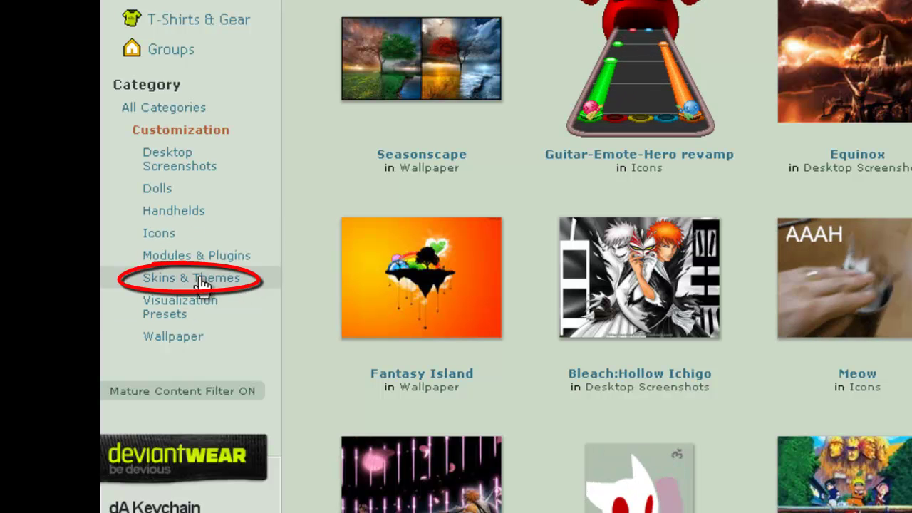
{"action": "left_click", "coordinate": [204, 283]}
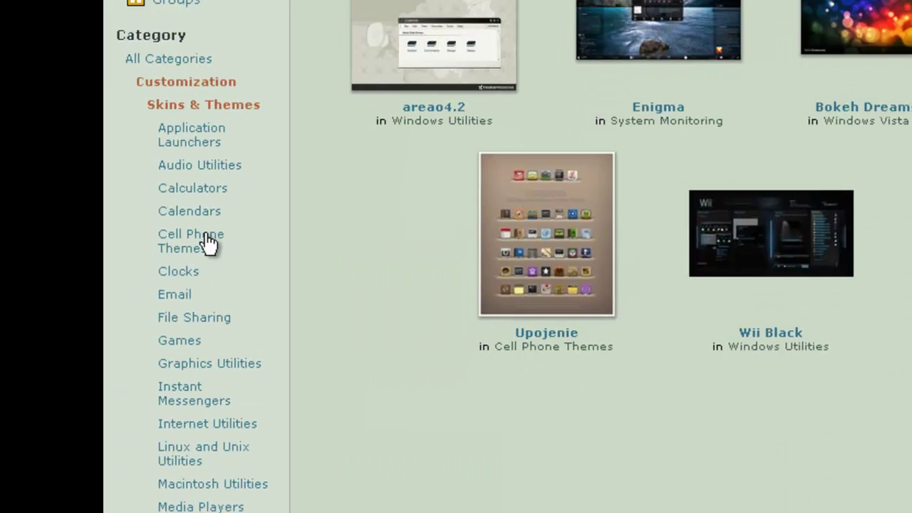
{"action": "scroll", "coordinate": [208, 243], "scroll_direction": "down", "scroll_amount": 5}
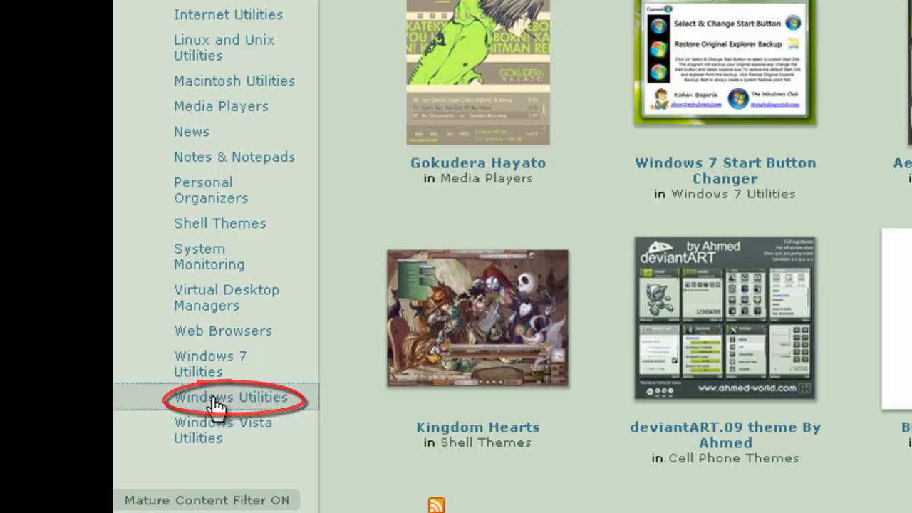
{"action": "left_click", "coordinate": [216, 405]}
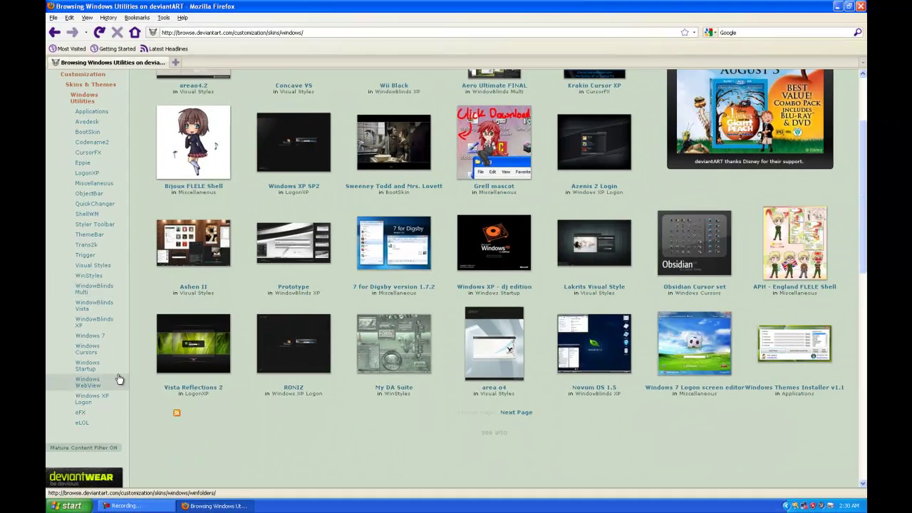
Advance to the next Windows Utilities thumbnail pages, skipping past the ad
{"action": "scroll", "coordinate": [133, 362], "scroll_direction": "up", "scroll_amount": 3}
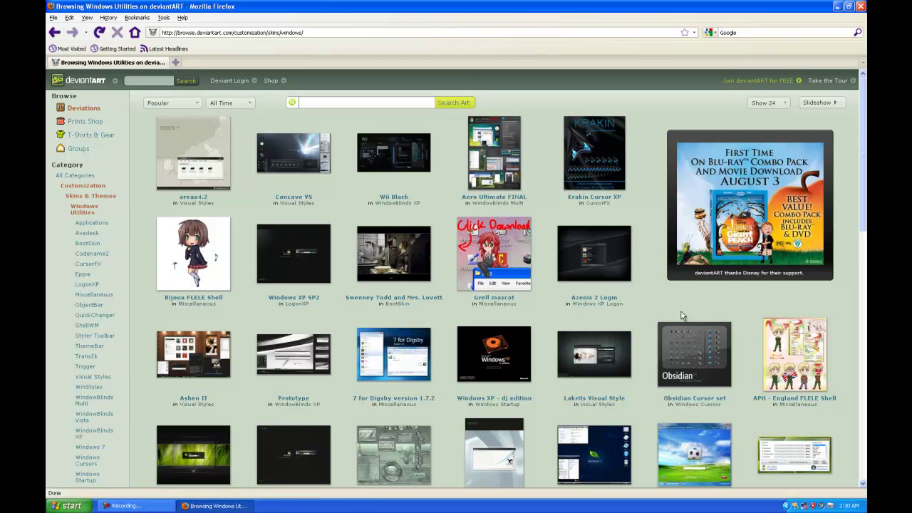
{"action": "scroll", "coordinate": [609, 330], "scroll_direction": "down", "scroll_amount": 2}
{"action": "scroll", "coordinate": [515, 372], "scroll_direction": "down", "scroll_amount": 2}
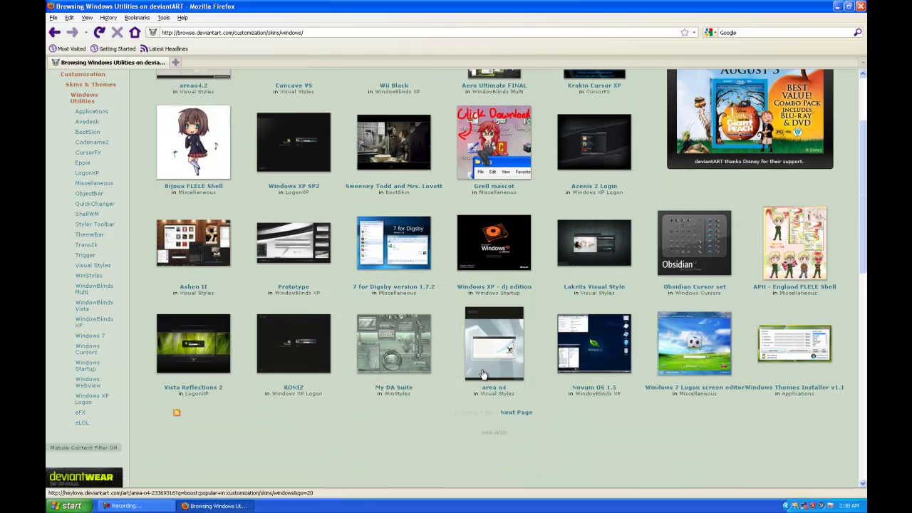
{"action": "left_click", "coordinate": [521, 414]}
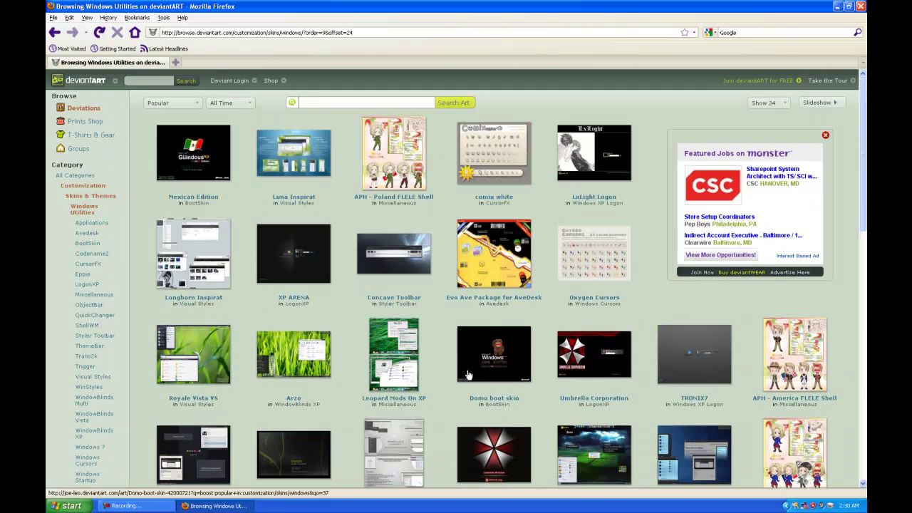
{"action": "scroll", "coordinate": [324, 336], "scroll_direction": "down", "scroll_amount": 3}
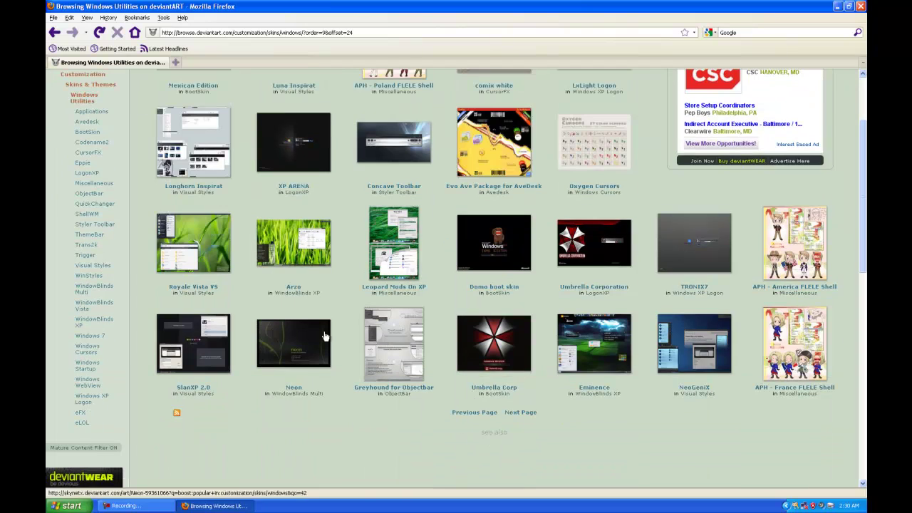
{"action": "left_click", "coordinate": [524, 414]}
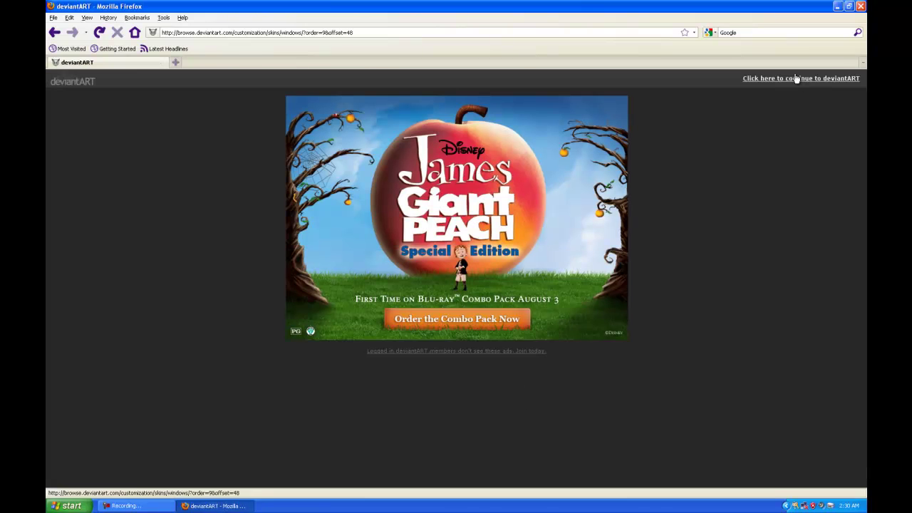
{"action": "left_click", "coordinate": [793, 79]}
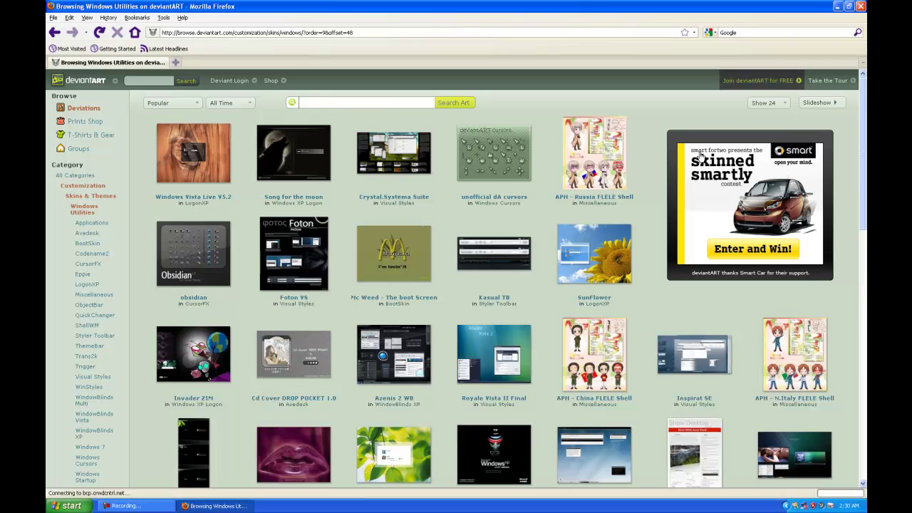
Load a further page of skin thumbnails, reaching the results at offset 72
{"action": "scroll", "coordinate": [560, 219], "scroll_direction": "down", "scroll_amount": 5}
{"action": "scroll", "coordinate": [399, 339], "scroll_direction": "up", "scroll_amount": 3}
{"action": "scroll", "coordinate": [412, 337], "scroll_direction": "down", "scroll_amount": 6}
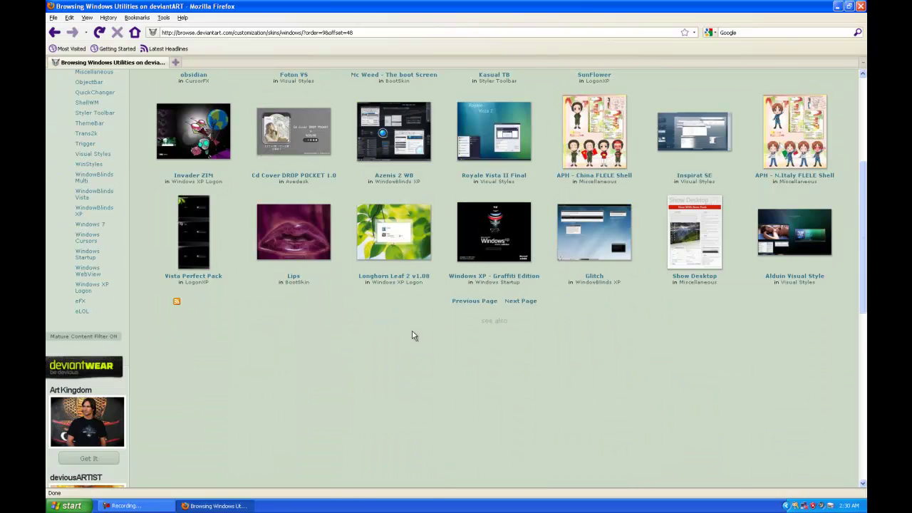
{"action": "left_click", "coordinate": [520, 302]}
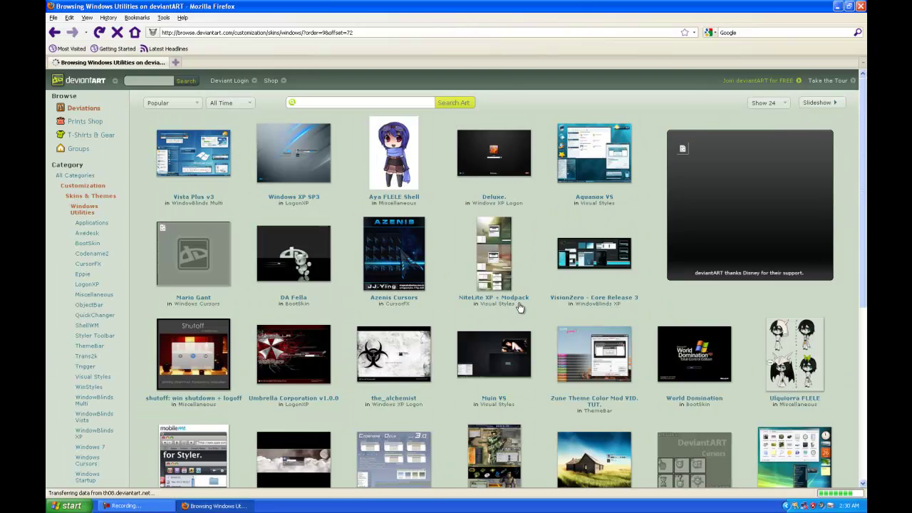
{"action": "scroll", "coordinate": [519, 307], "scroll_direction": "down", "scroll_amount": 2}
{"action": "scroll", "coordinate": [519, 307], "scroll_direction": "down", "scroll_amount": 4}
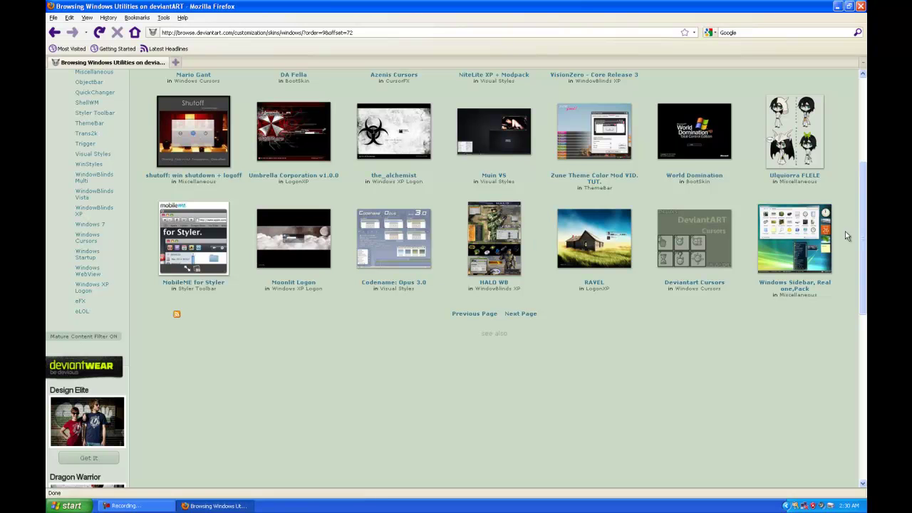
{"action": "scroll", "coordinate": [463, 214], "scroll_direction": "up", "scroll_amount": 5}
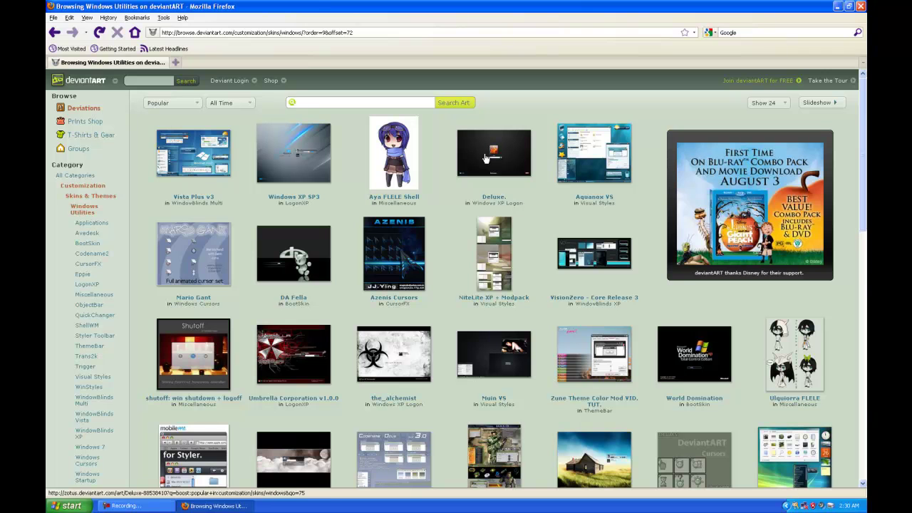
Close Firefox and open the Human theme folder from the desktop
{"action": "left_click", "coordinate": [861, 6]}
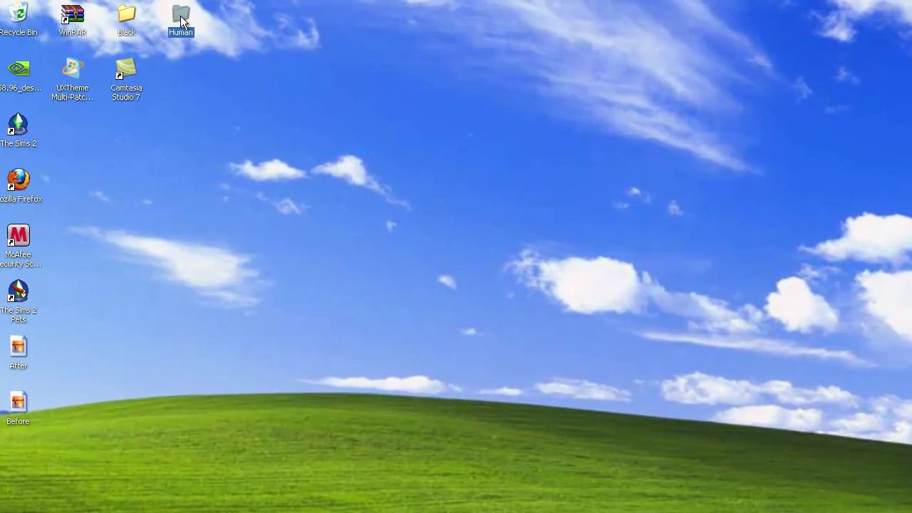
{"action": "double_click", "coordinate": [181, 16]}
{"action": "left_click_drag", "start_coordinate": [378, 178], "coordinate": [572, 103]}
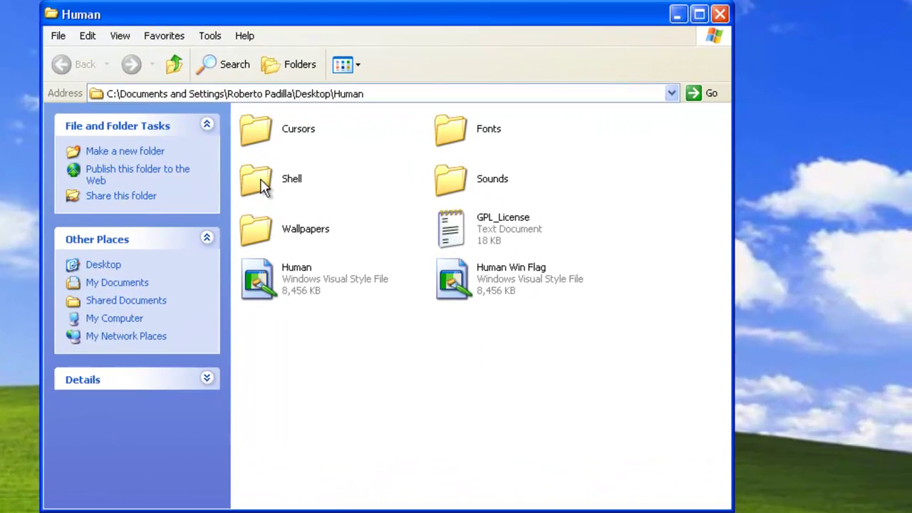
Copy the Segoe UI and Segoe UI Bold font files from Human\Fonts
{"action": "double_click", "coordinate": [463, 141]}
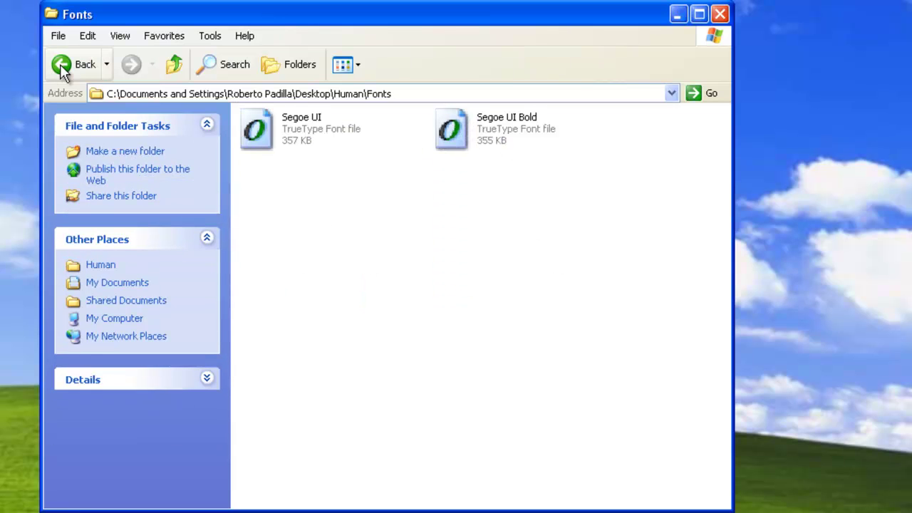
{"action": "left_click_drag", "start_coordinate": [641, 212], "coordinate": [271, 133]}
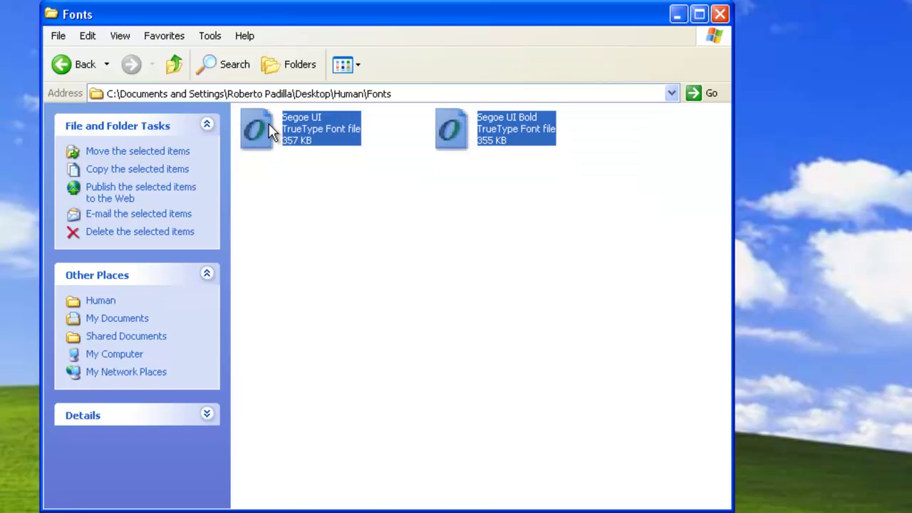
{"action": "right_click", "coordinate": [260, 135]}
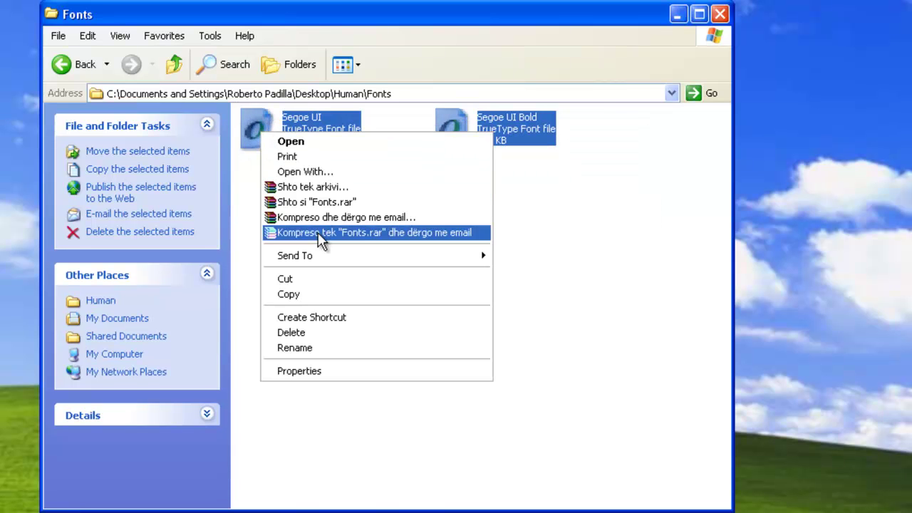
{"action": "left_click", "coordinate": [302, 295]}
{"action": "left_click", "coordinate": [676, 14]}
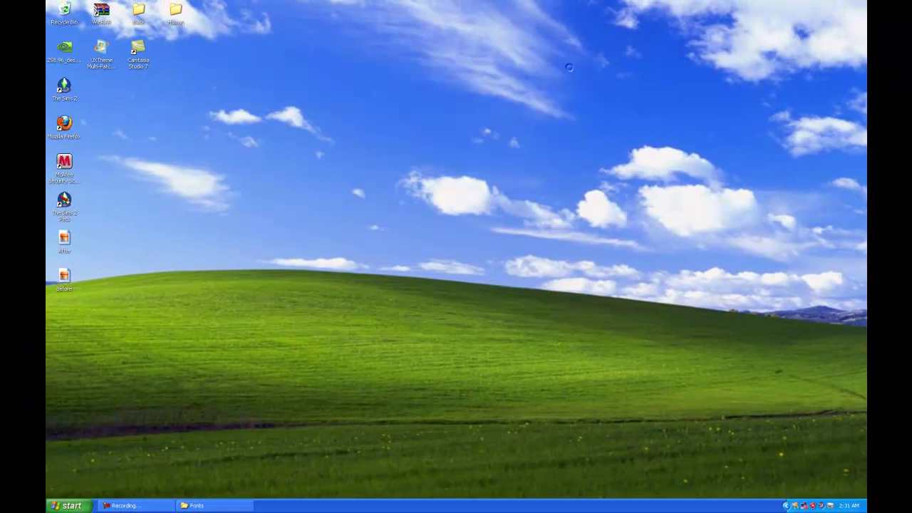
Reach the system Fonts folder through Control Panel › Appearance and Themes
{"action": "left_click", "coordinate": [67, 503]}
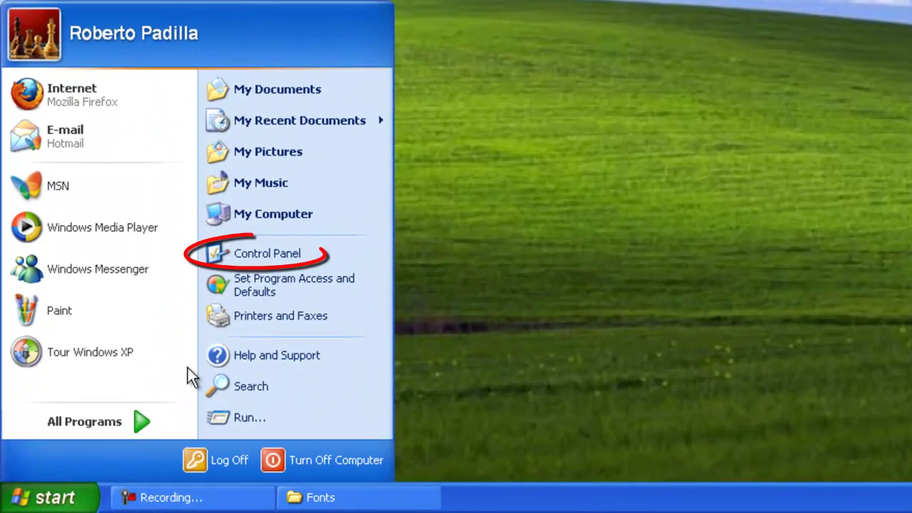
{"action": "left_click", "coordinate": [271, 258]}
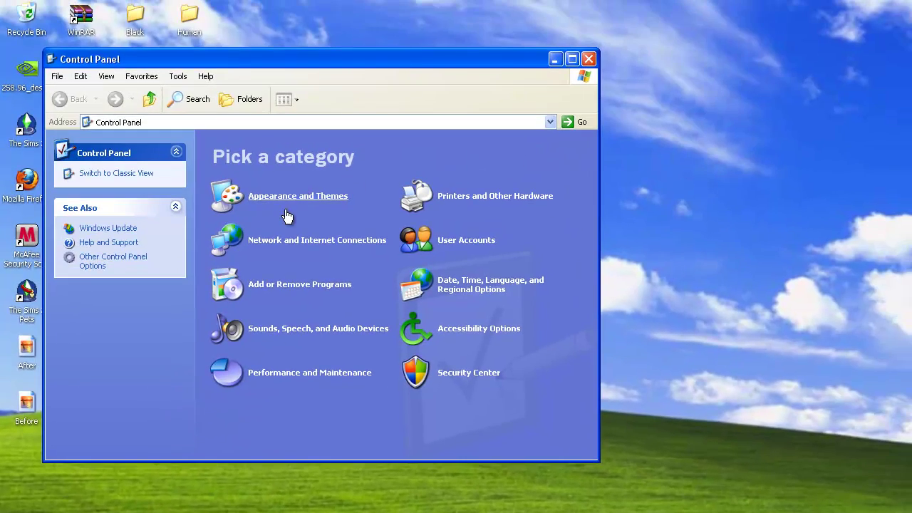
{"action": "left_click", "coordinate": [290, 203]}
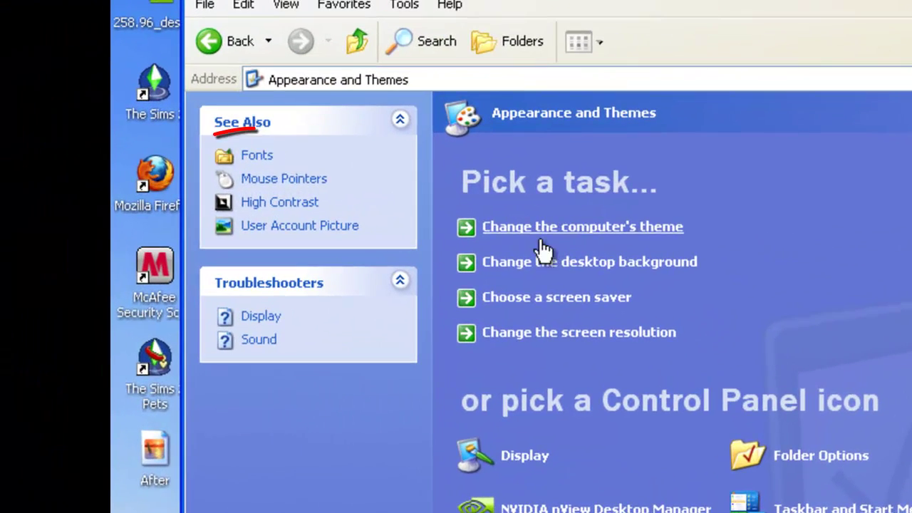
{"action": "left_click", "coordinate": [256, 155]}
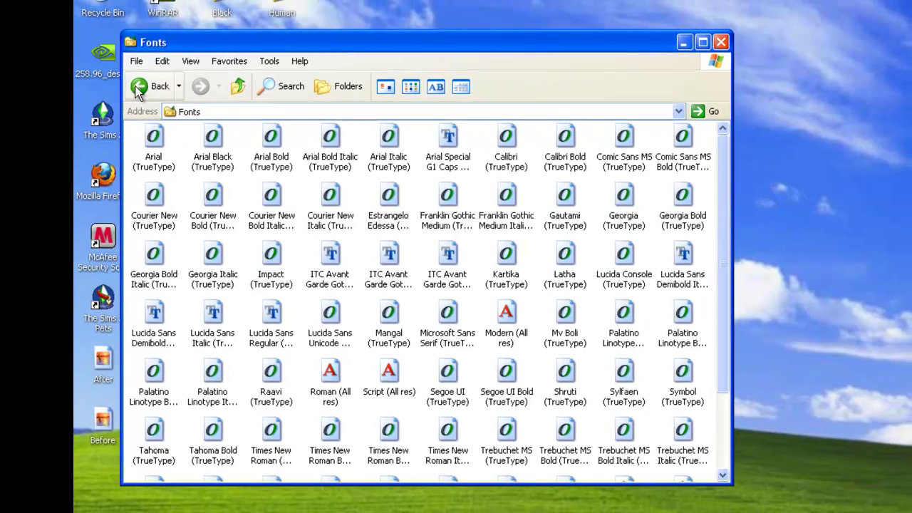
{"action": "left_click", "coordinate": [139, 87]}
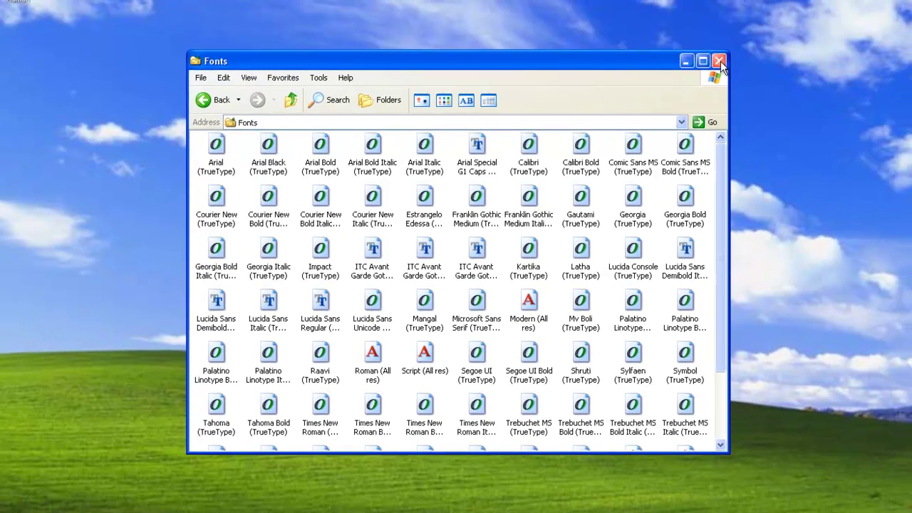
Close Fonts and open the Human visual style file, bringing up Display Properties
{"action": "left_click", "coordinate": [720, 61]}
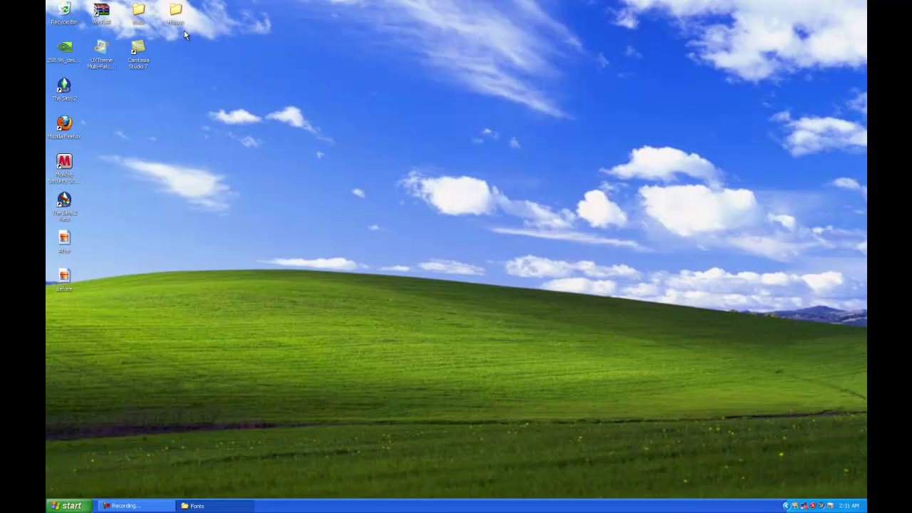
{"action": "double_click", "coordinate": [177, 15]}
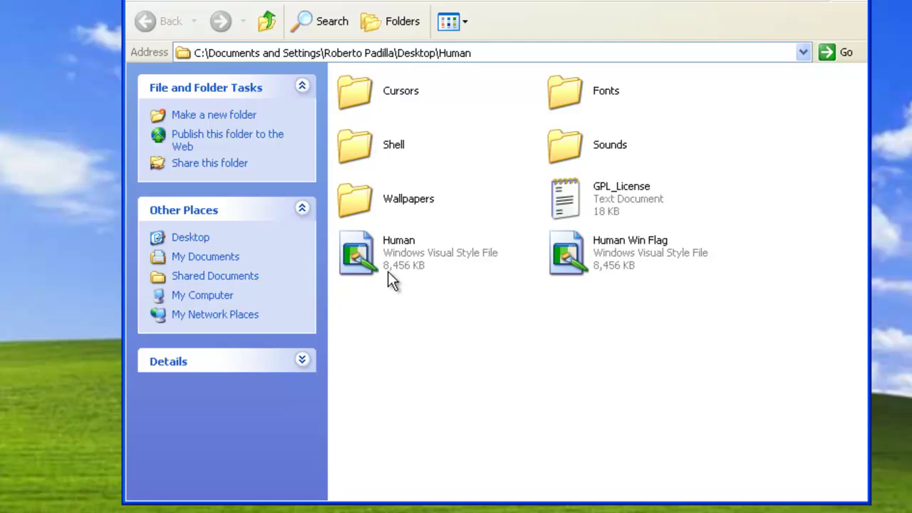
{"action": "double_click", "coordinate": [354, 257]}
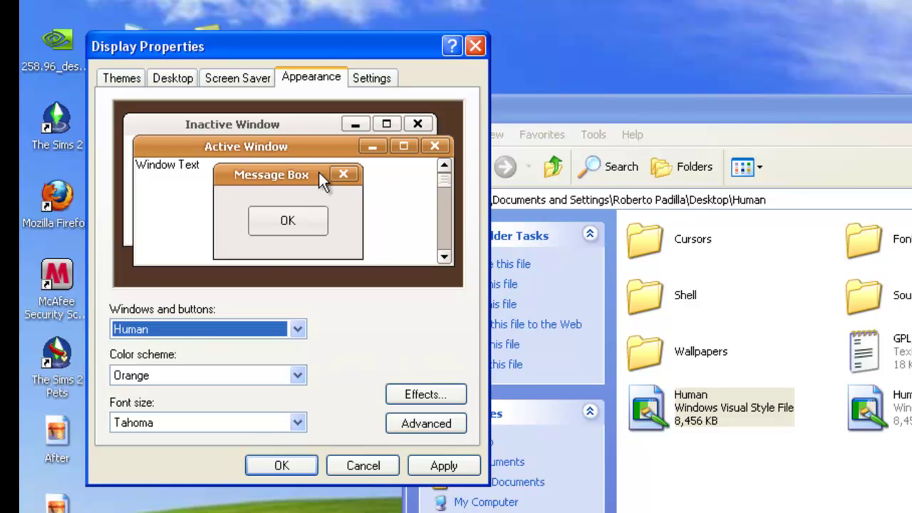
Preview the Blue Compact, Green, Purple and Graphite colour schemes
{"action": "left_click", "coordinate": [298, 375]}
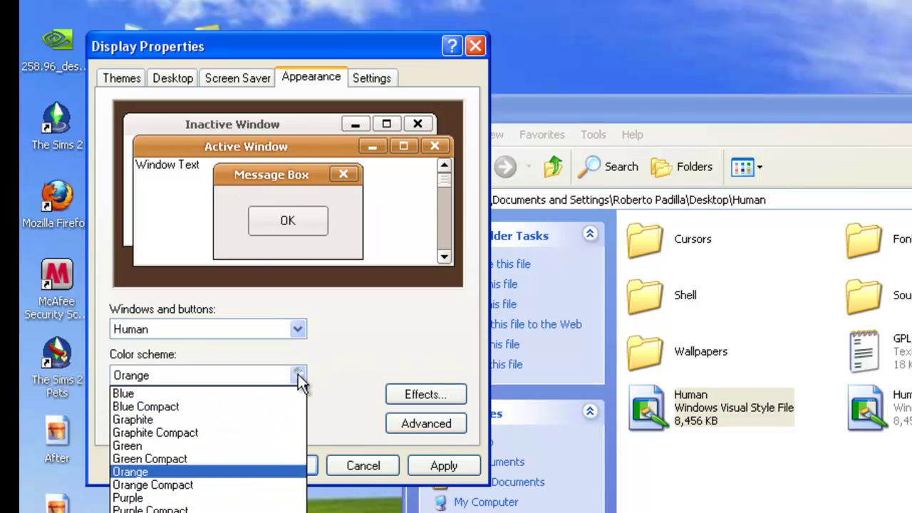
{"action": "left_click", "coordinate": [145, 406]}
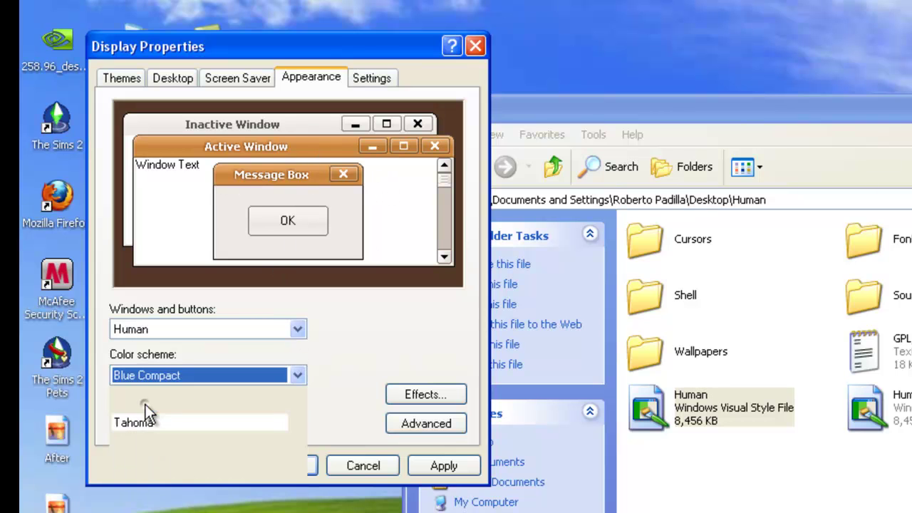
{"action": "left_click", "coordinate": [297, 375]}
{"action": "left_click", "coordinate": [141, 445]}
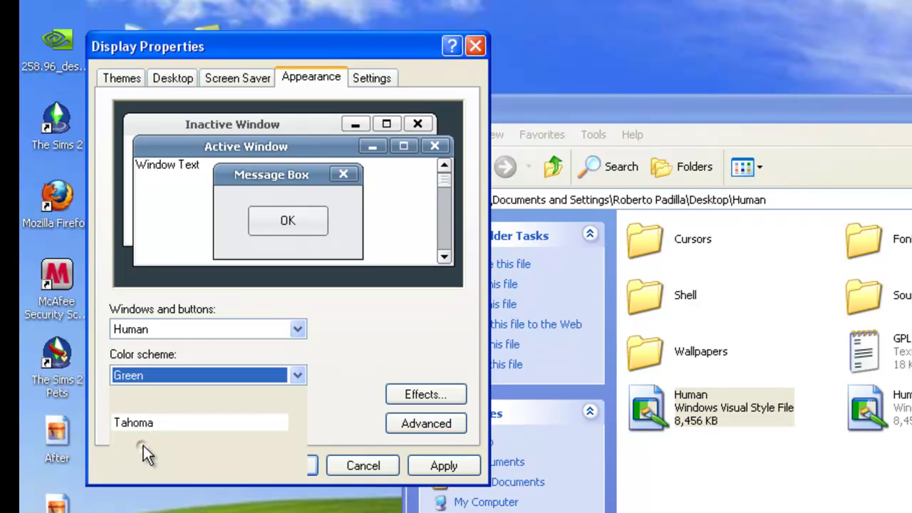
{"action": "left_click", "coordinate": [300, 375]}
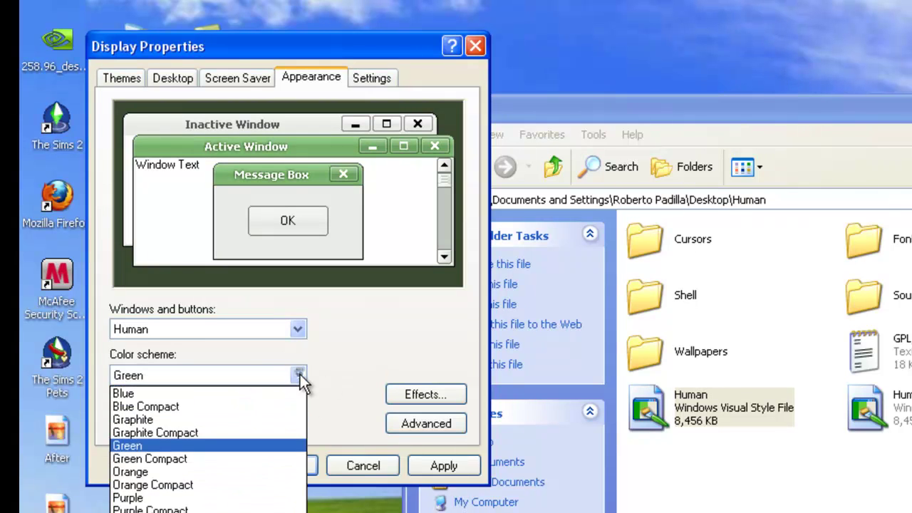
{"action": "left_click", "coordinate": [148, 499]}
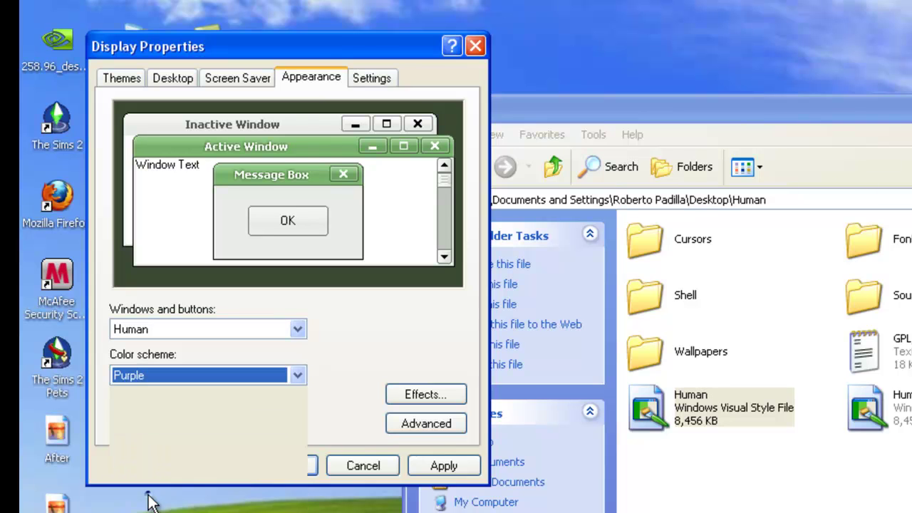
{"action": "left_click", "coordinate": [300, 376]}
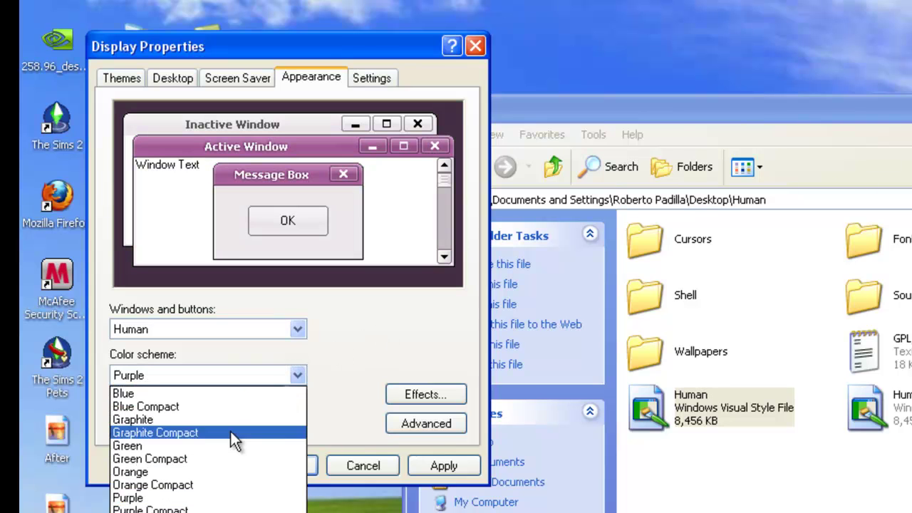
{"action": "left_click", "coordinate": [165, 420]}
{"action": "left_click", "coordinate": [298, 376]}
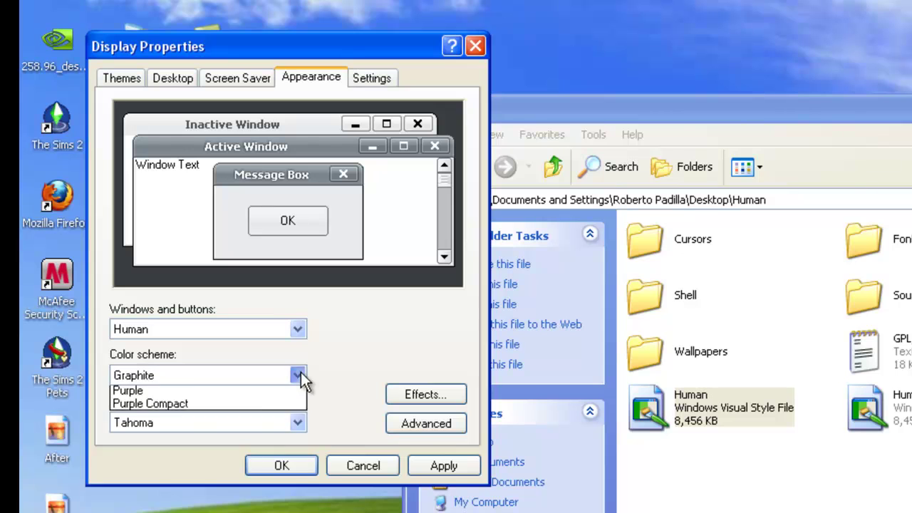
{"action": "left_click", "coordinate": [335, 335]}
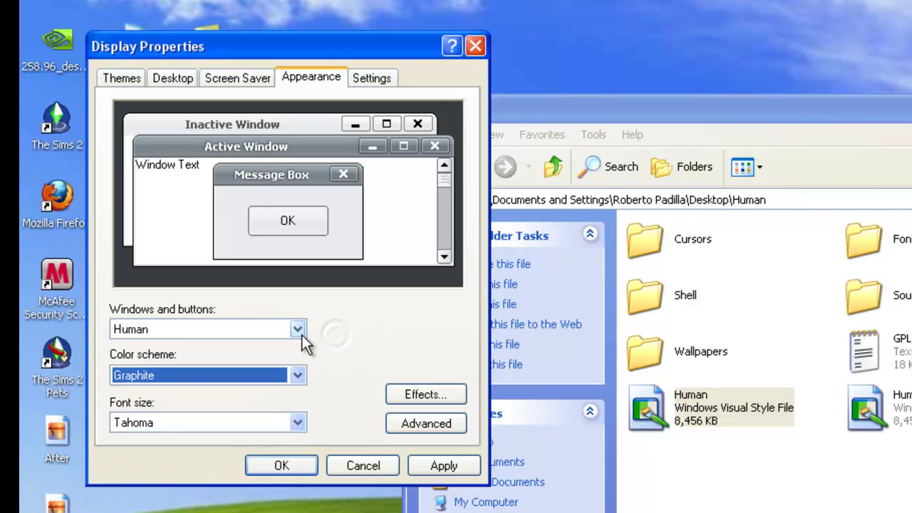
Set windows and buttons to Human with the Purple colour scheme and apply
{"action": "left_click", "coordinate": [301, 334]}
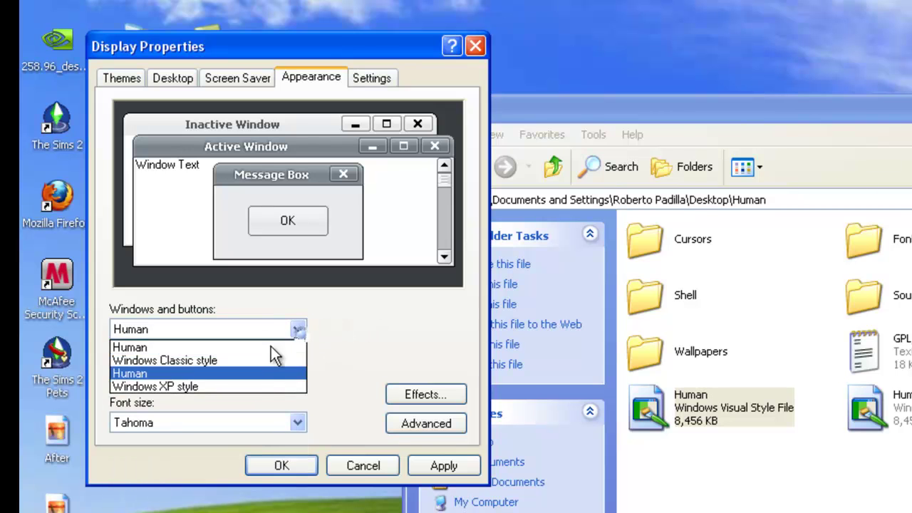
{"action": "left_click", "coordinate": [151, 349]}
{"action": "left_click", "coordinate": [298, 376]}
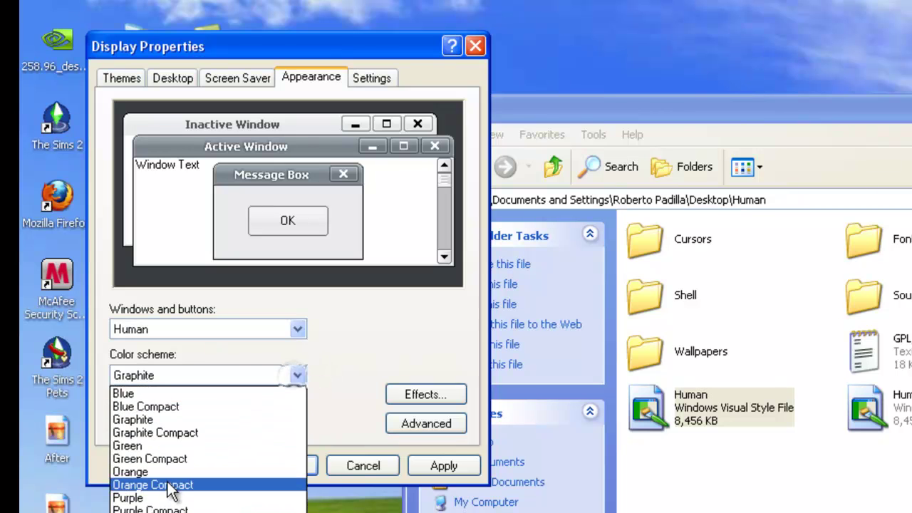
{"action": "left_click", "coordinate": [161, 504]}
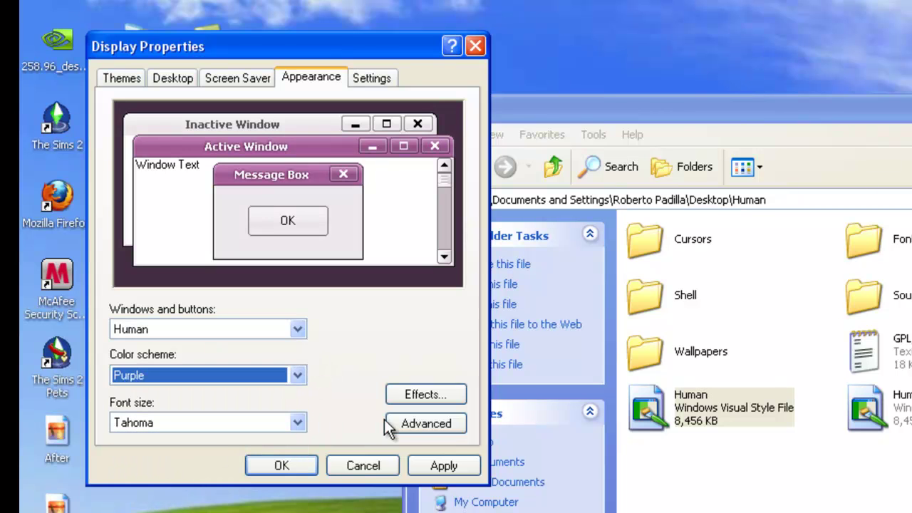
{"action": "left_click", "coordinate": [444, 466]}
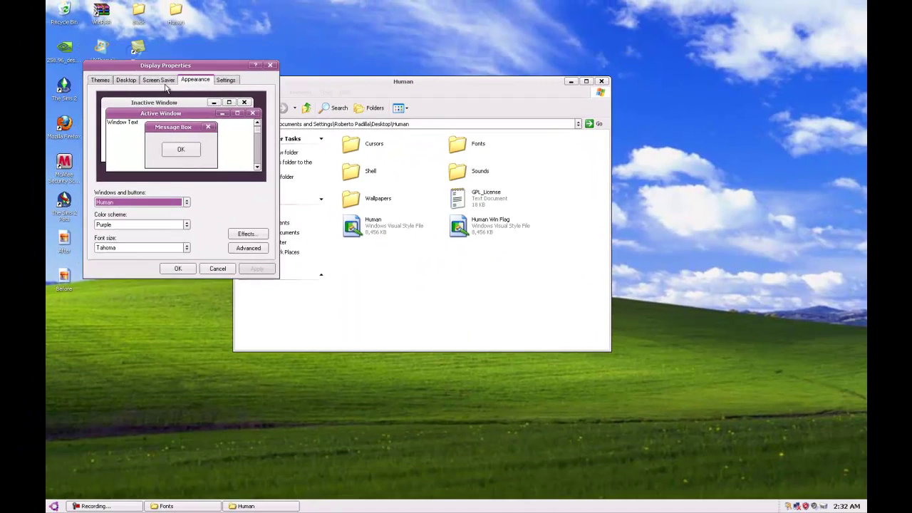
Move Display Properties aside and check the purple-styled Start menu
{"action": "left_click_drag", "start_coordinate": [137, 61], "coordinate": [178, 71]}
{"action": "left_click", "coordinate": [406, 84]}
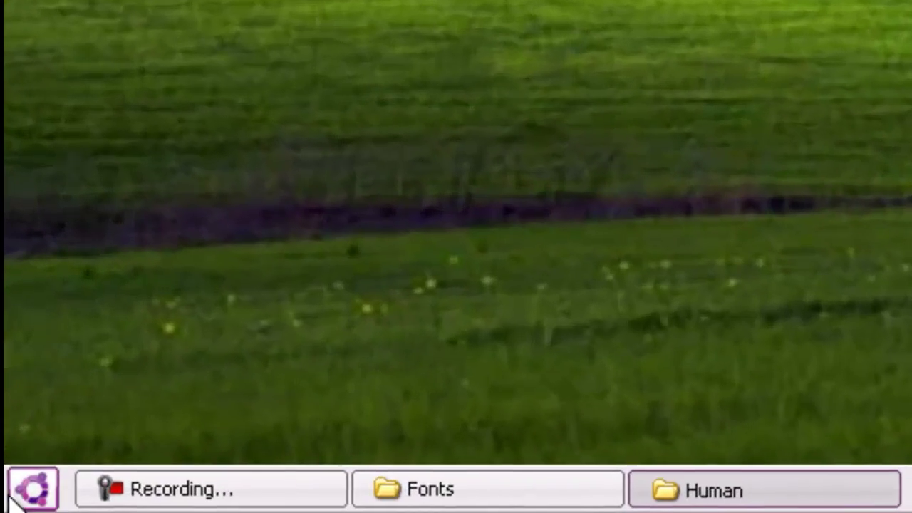
{"action": "left_click", "coordinate": [43, 499]}
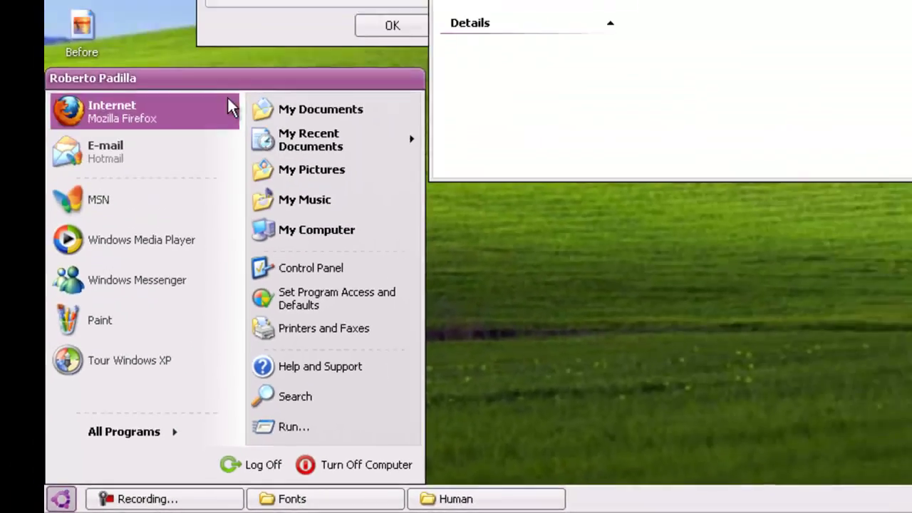
{"action": "key", "text": "Escape"}
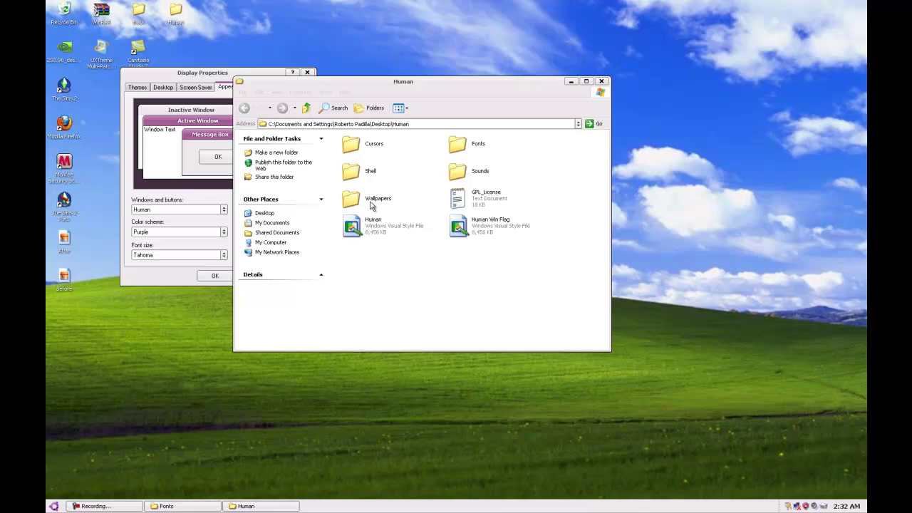
Set Intelmac Purple from Human\Wallpapers as the desktop background and close Display Properties
{"action": "double_click", "coordinate": [371, 203]}
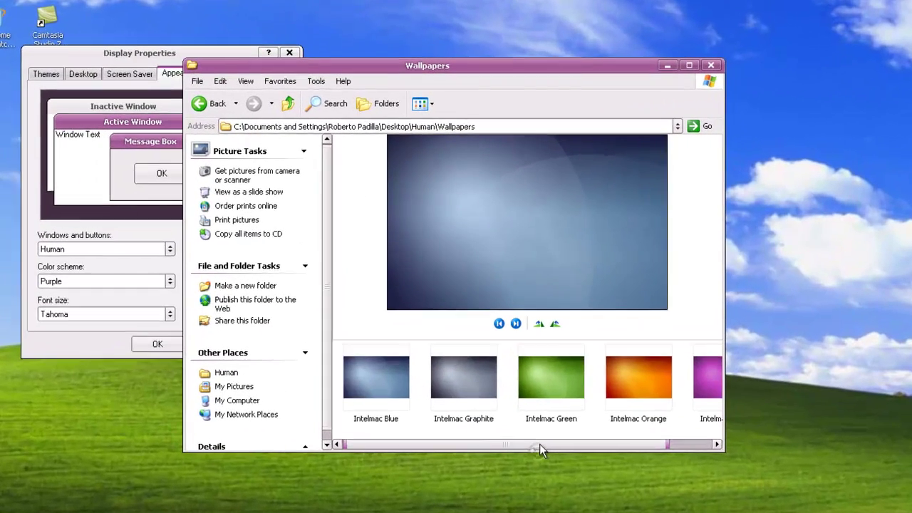
{"action": "left_click_drag", "start_coordinate": [479, 342], "coordinate": [564, 345]}
{"action": "left_click", "coordinate": [580, 305]}
{"action": "right_click", "coordinate": [687, 388]}
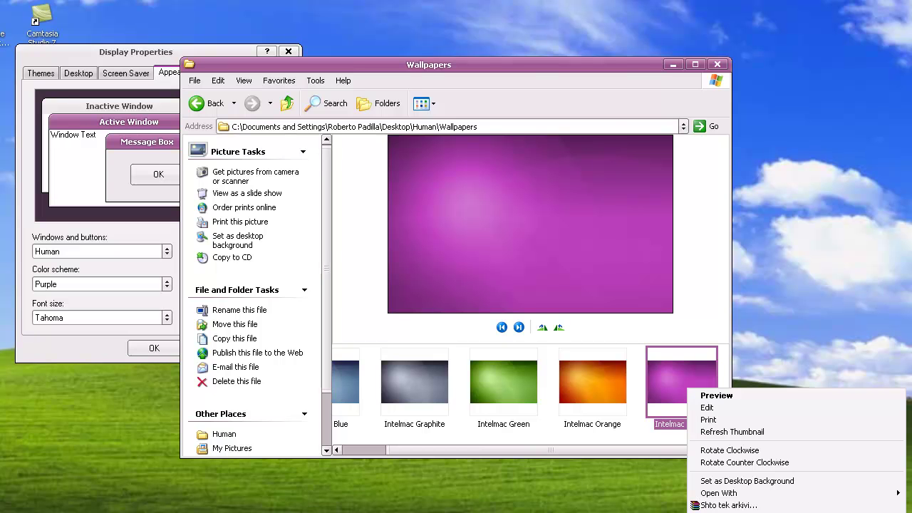
{"action": "left_click", "coordinate": [741, 482]}
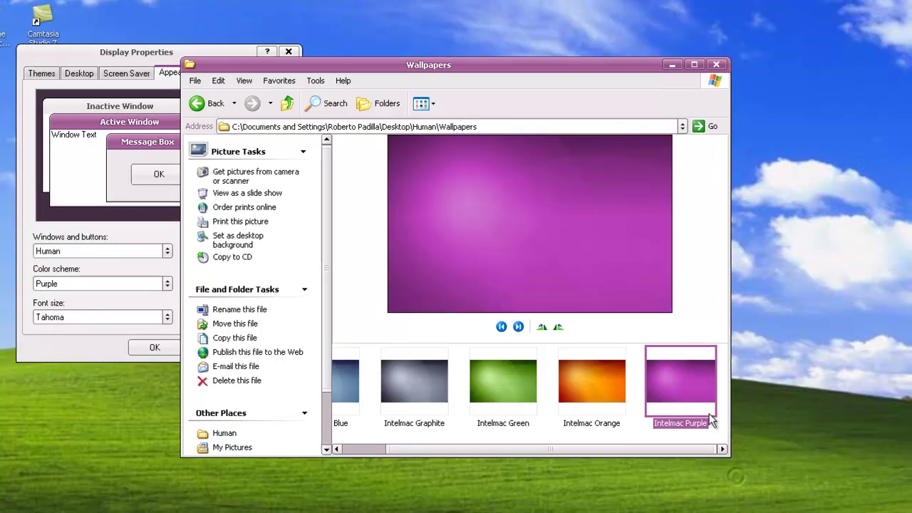
{"action": "left_click", "coordinate": [603, 82]}
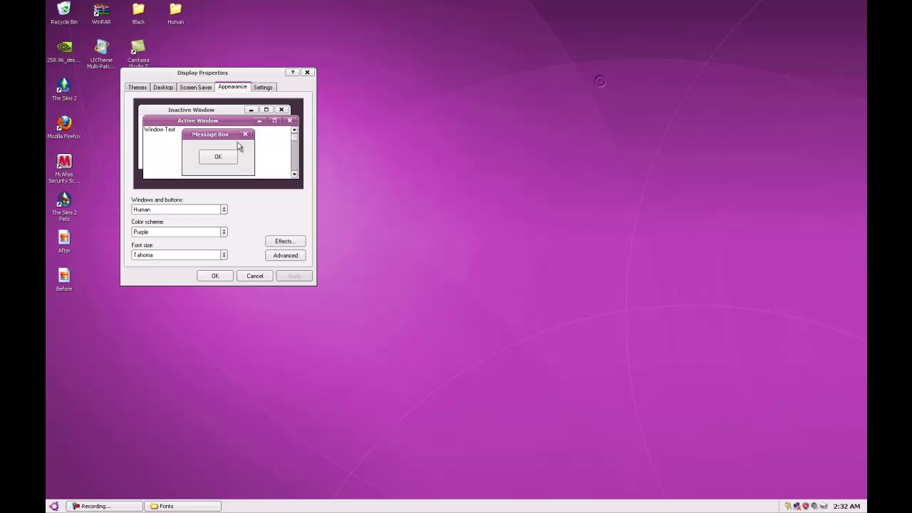
{"action": "left_click", "coordinate": [216, 276]}
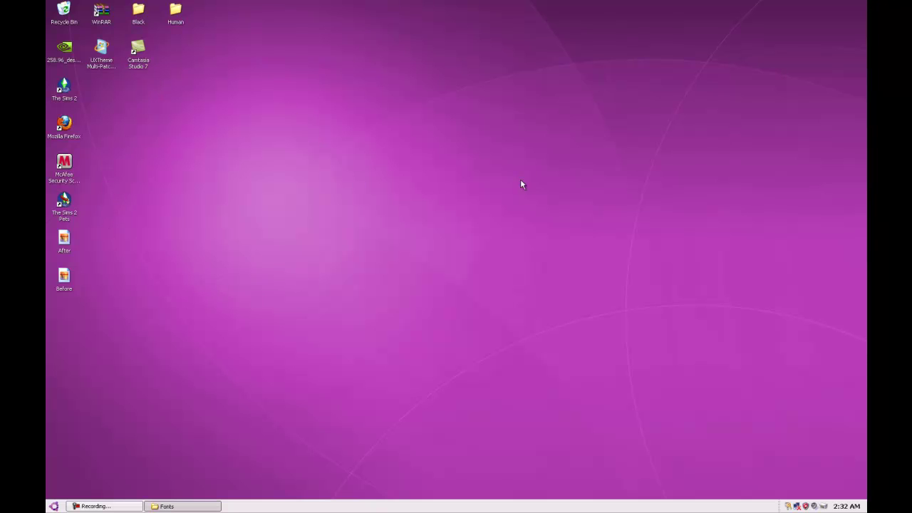
Apply the areao4 visual style from the Black\areao4.2 folder
{"action": "right_click", "coordinate": [140, 15]}
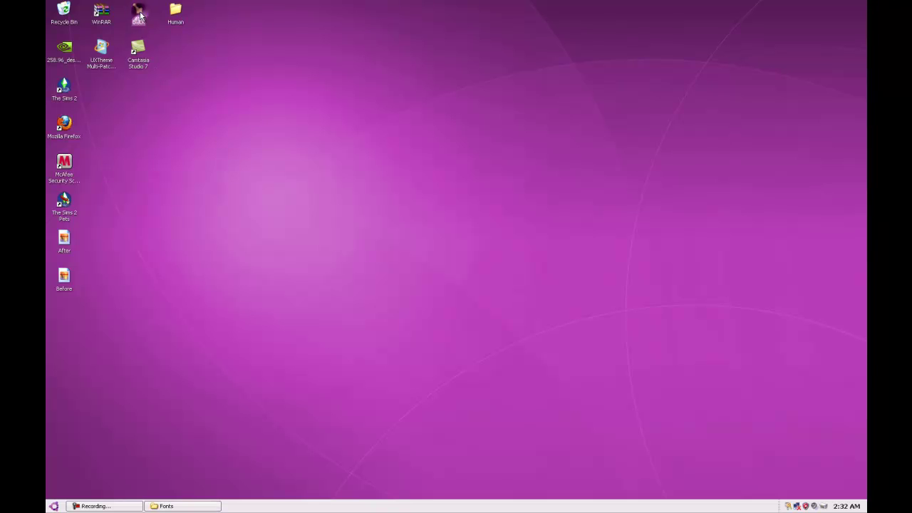
{"action": "left_click", "coordinate": [152, 17]}
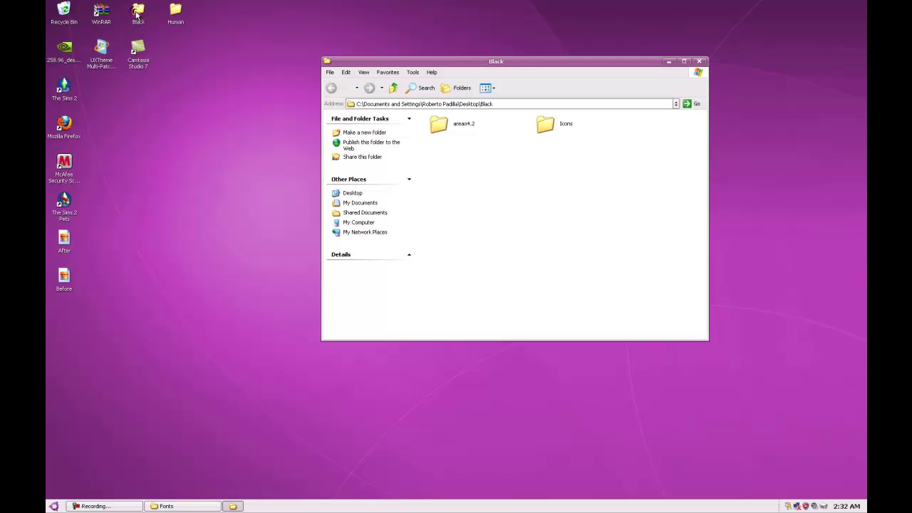
{"action": "double_click", "coordinate": [441, 129]}
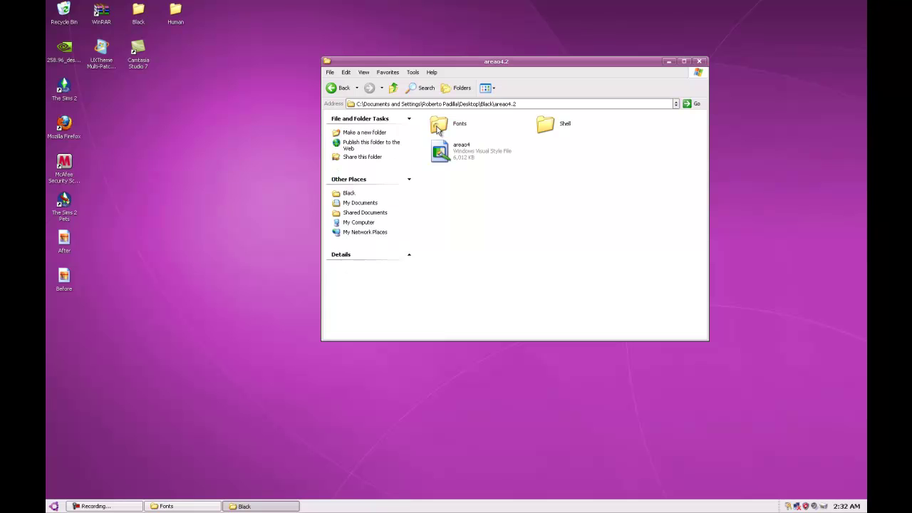
{"action": "double_click", "coordinate": [438, 152]}
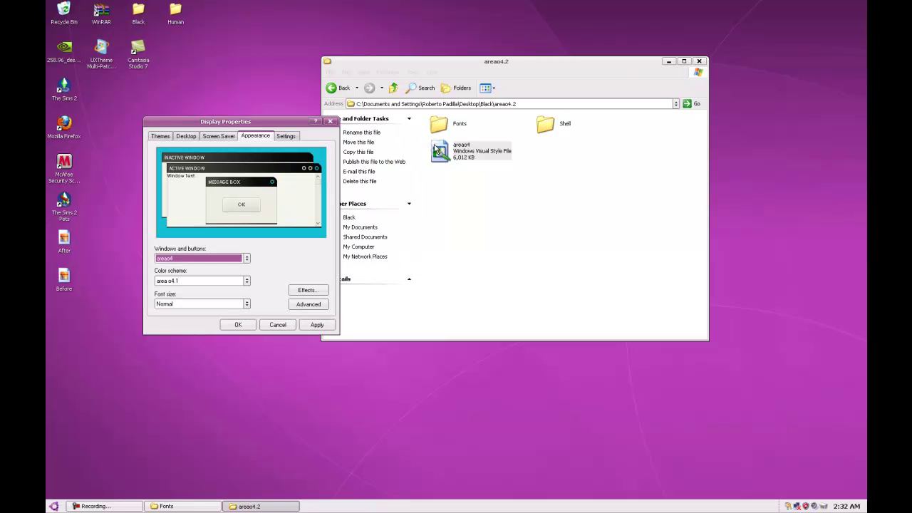
{"action": "left_click", "coordinate": [239, 325]}
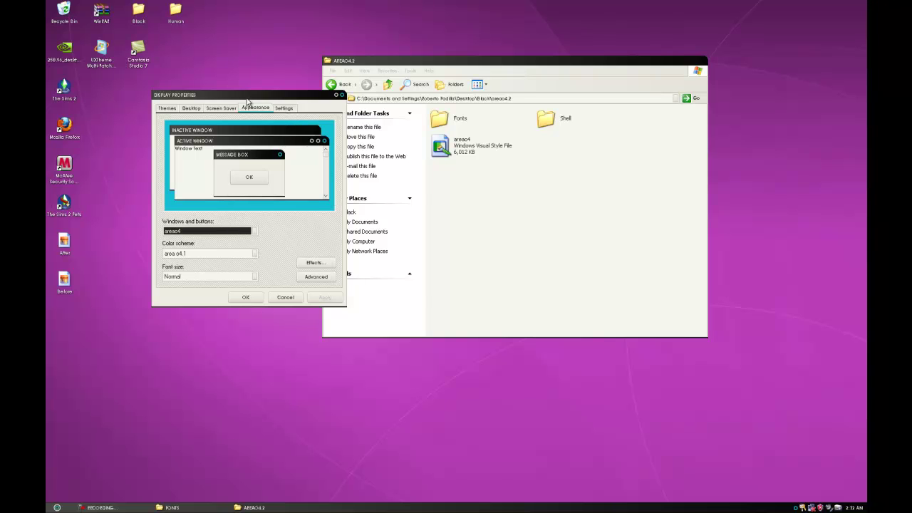
Set the desktop background to (None), leaving a plain cyan desktop
{"action": "left_click", "coordinate": [191, 109]}
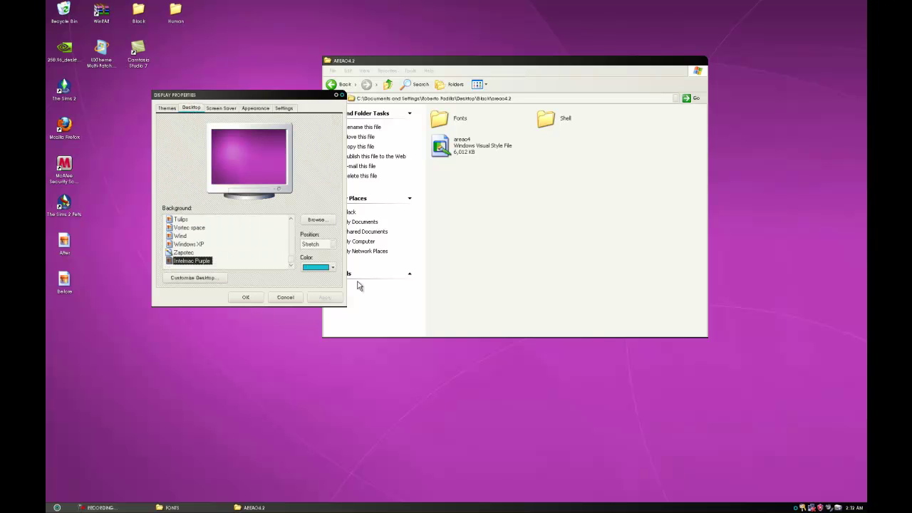
{"action": "scroll", "coordinate": [291, 261], "scroll_direction": "up", "scroll_amount": 5}
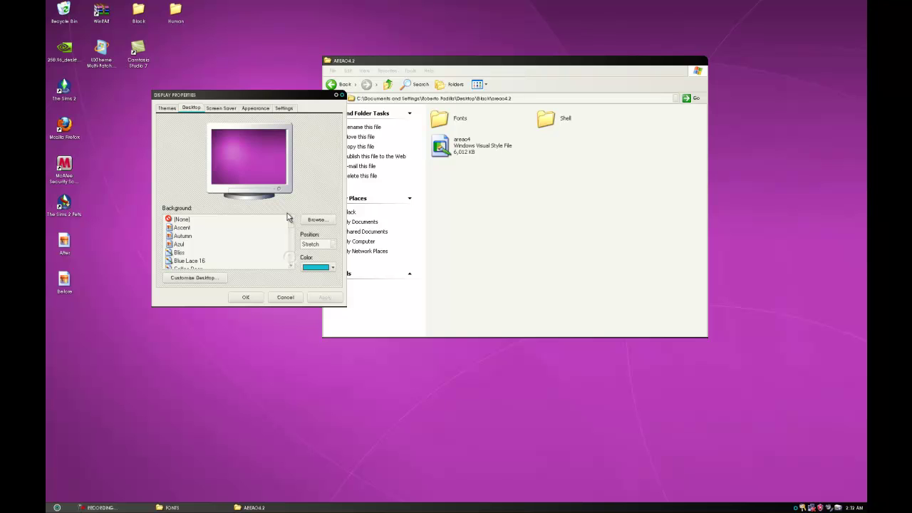
{"action": "left_click", "coordinate": [182, 220]}
{"action": "left_click", "coordinate": [325, 298]}
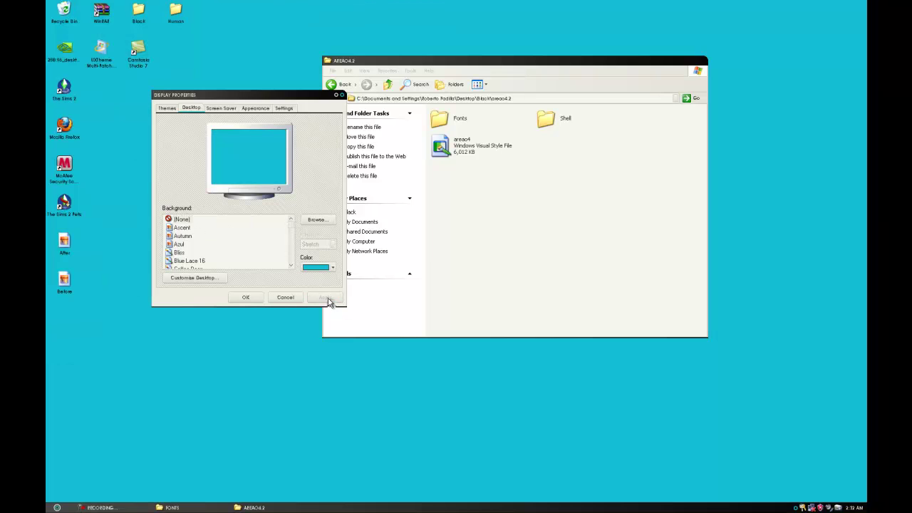
Confirm the display settings, shift the areao4.2 window, and view the Start menu in the areao4 theme
{"action": "left_click", "coordinate": [246, 299]}
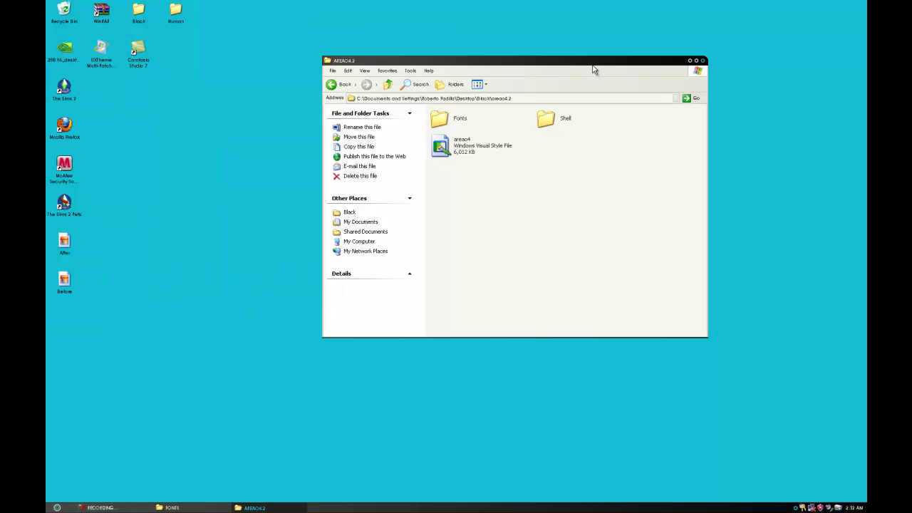
{"action": "left_click_drag", "start_coordinate": [594, 69], "coordinate": [443, 98]}
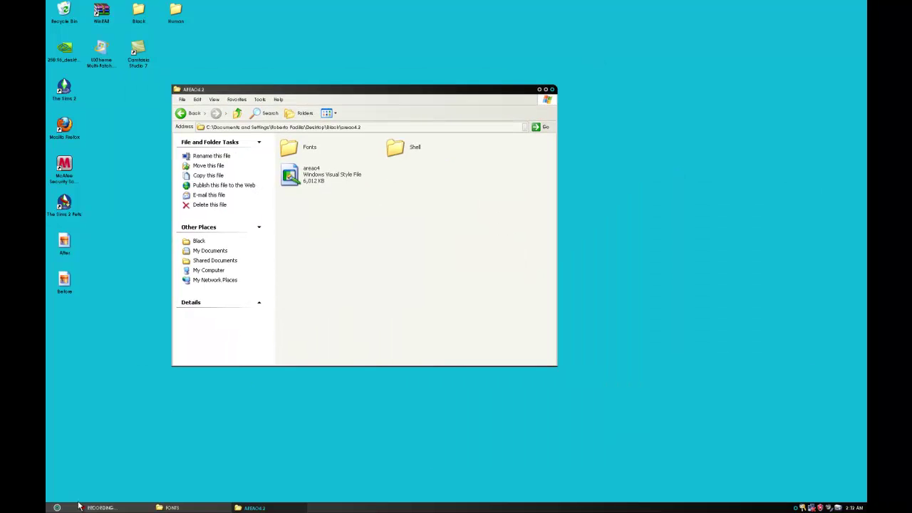
{"action": "left_click", "coordinate": [56, 508]}
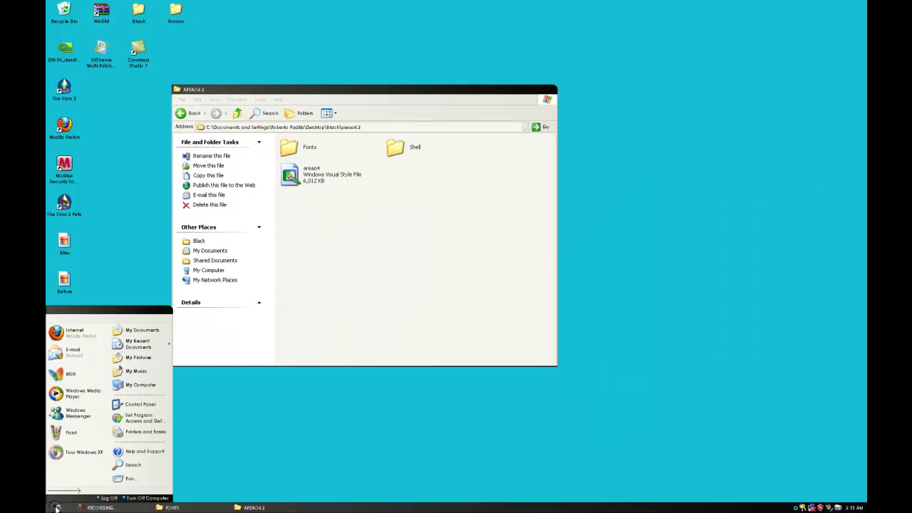
Close the areao4.2 folder window, then restore and close the minimised Fonts folder window
{"action": "left_click_drag", "start_coordinate": [384, 90], "coordinate": [705, 39]}
{"action": "left_click", "coordinate": [680, 40]}
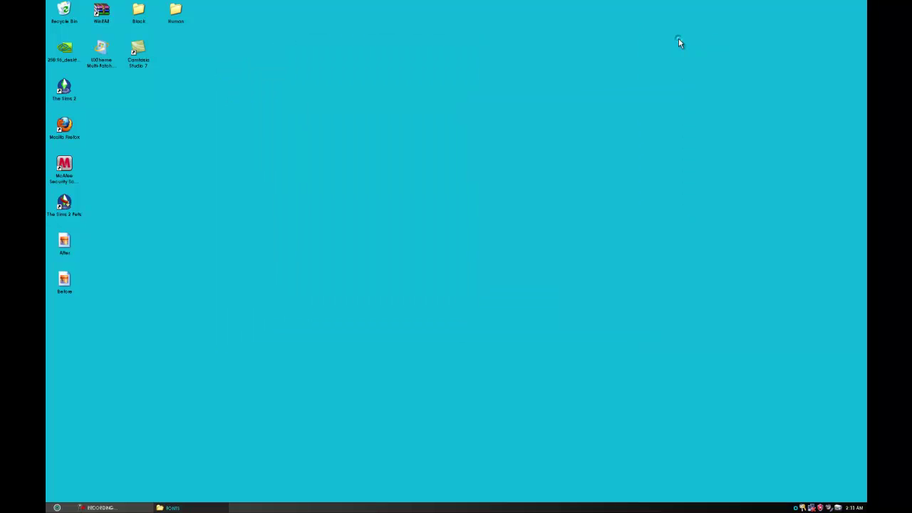
{"action": "left_click", "coordinate": [170, 508]}
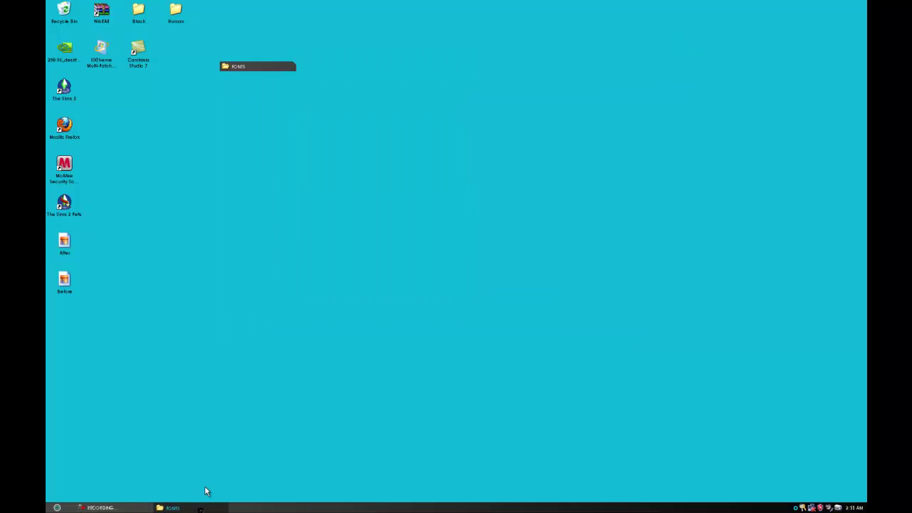
{"action": "left_click", "coordinate": [591, 67]}
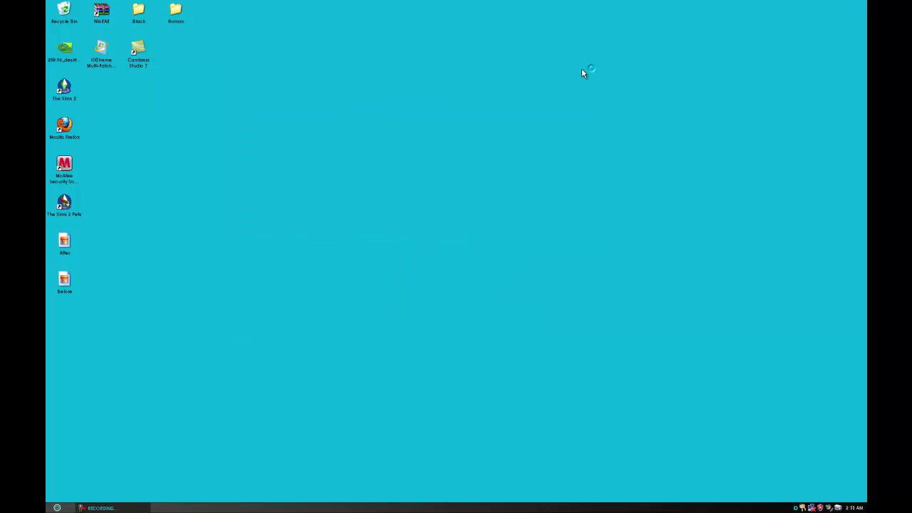